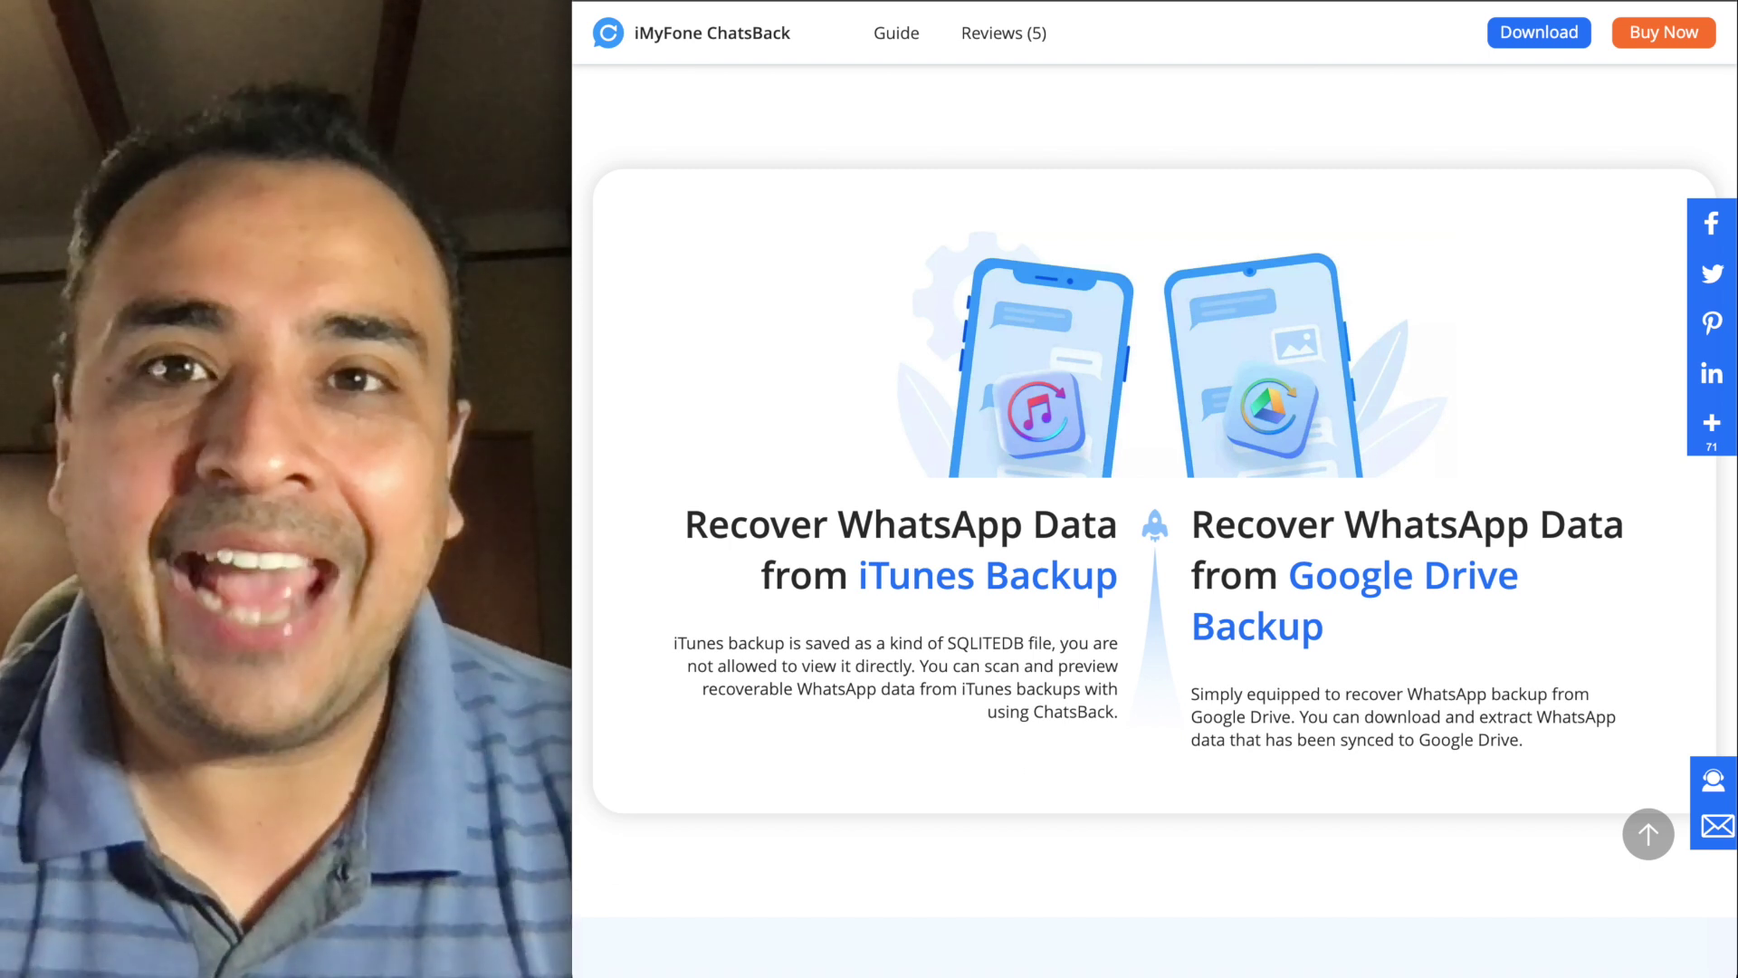
Download the Windows installer of iMyFone ChatsBack from its product page and minimize the browser.
scroll(1154, 520, "down", 10)
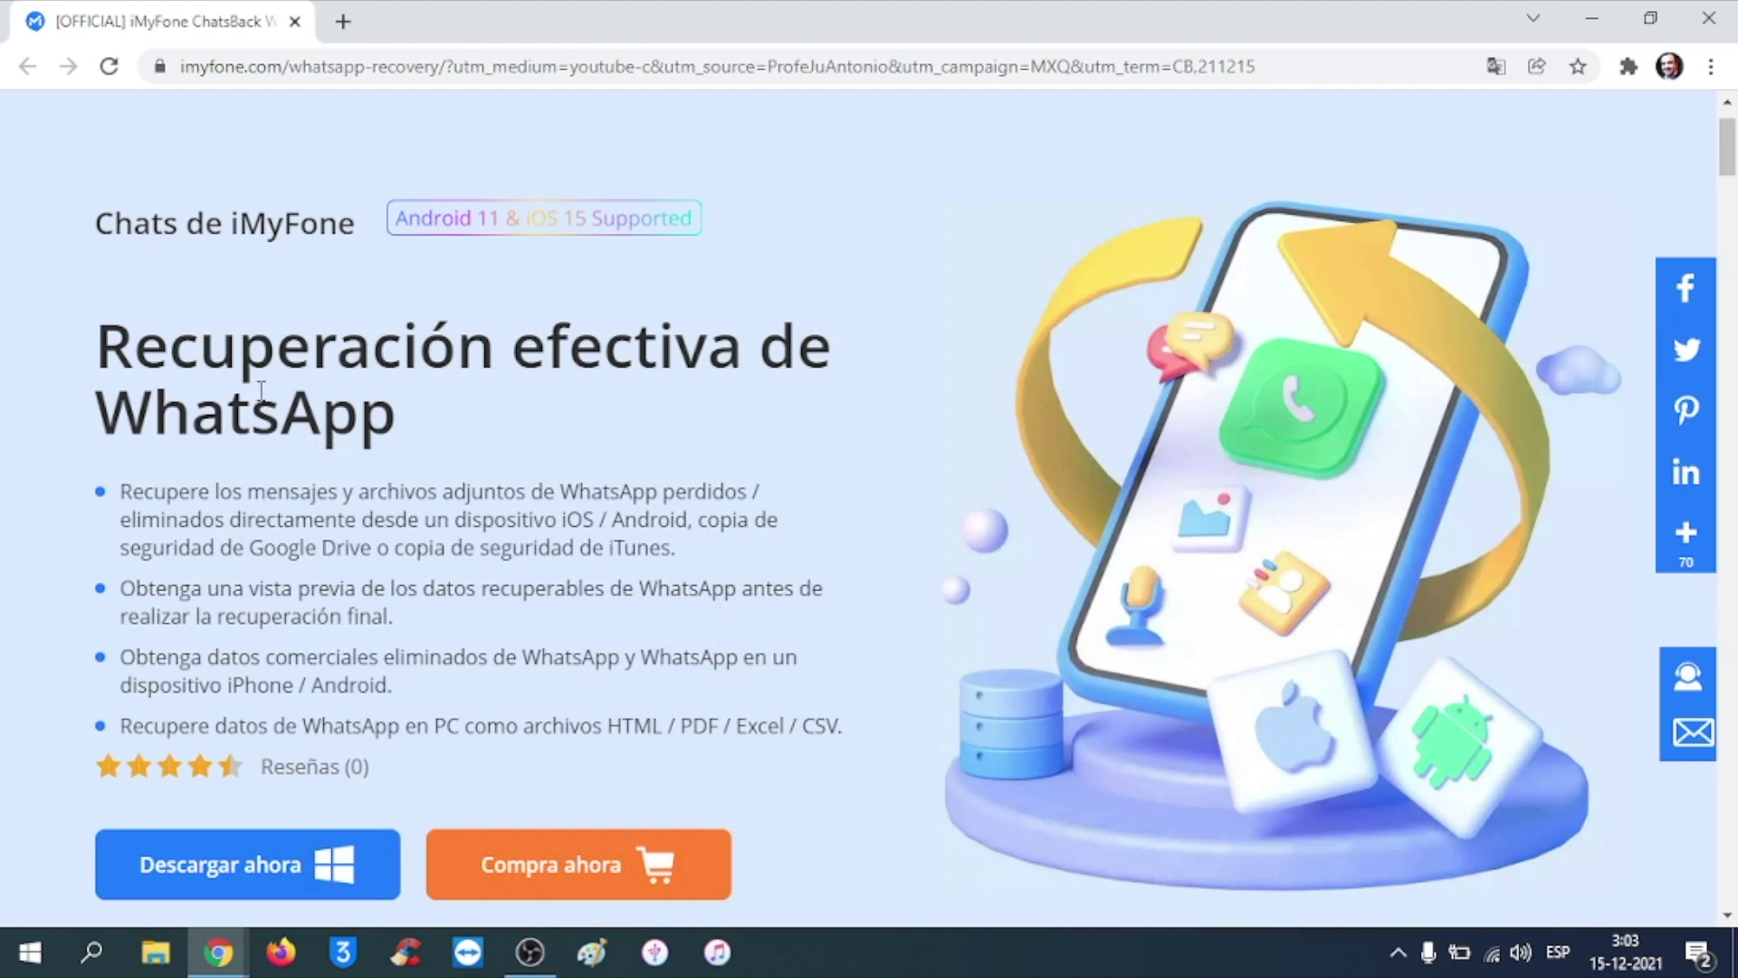
left_click(264, 871)
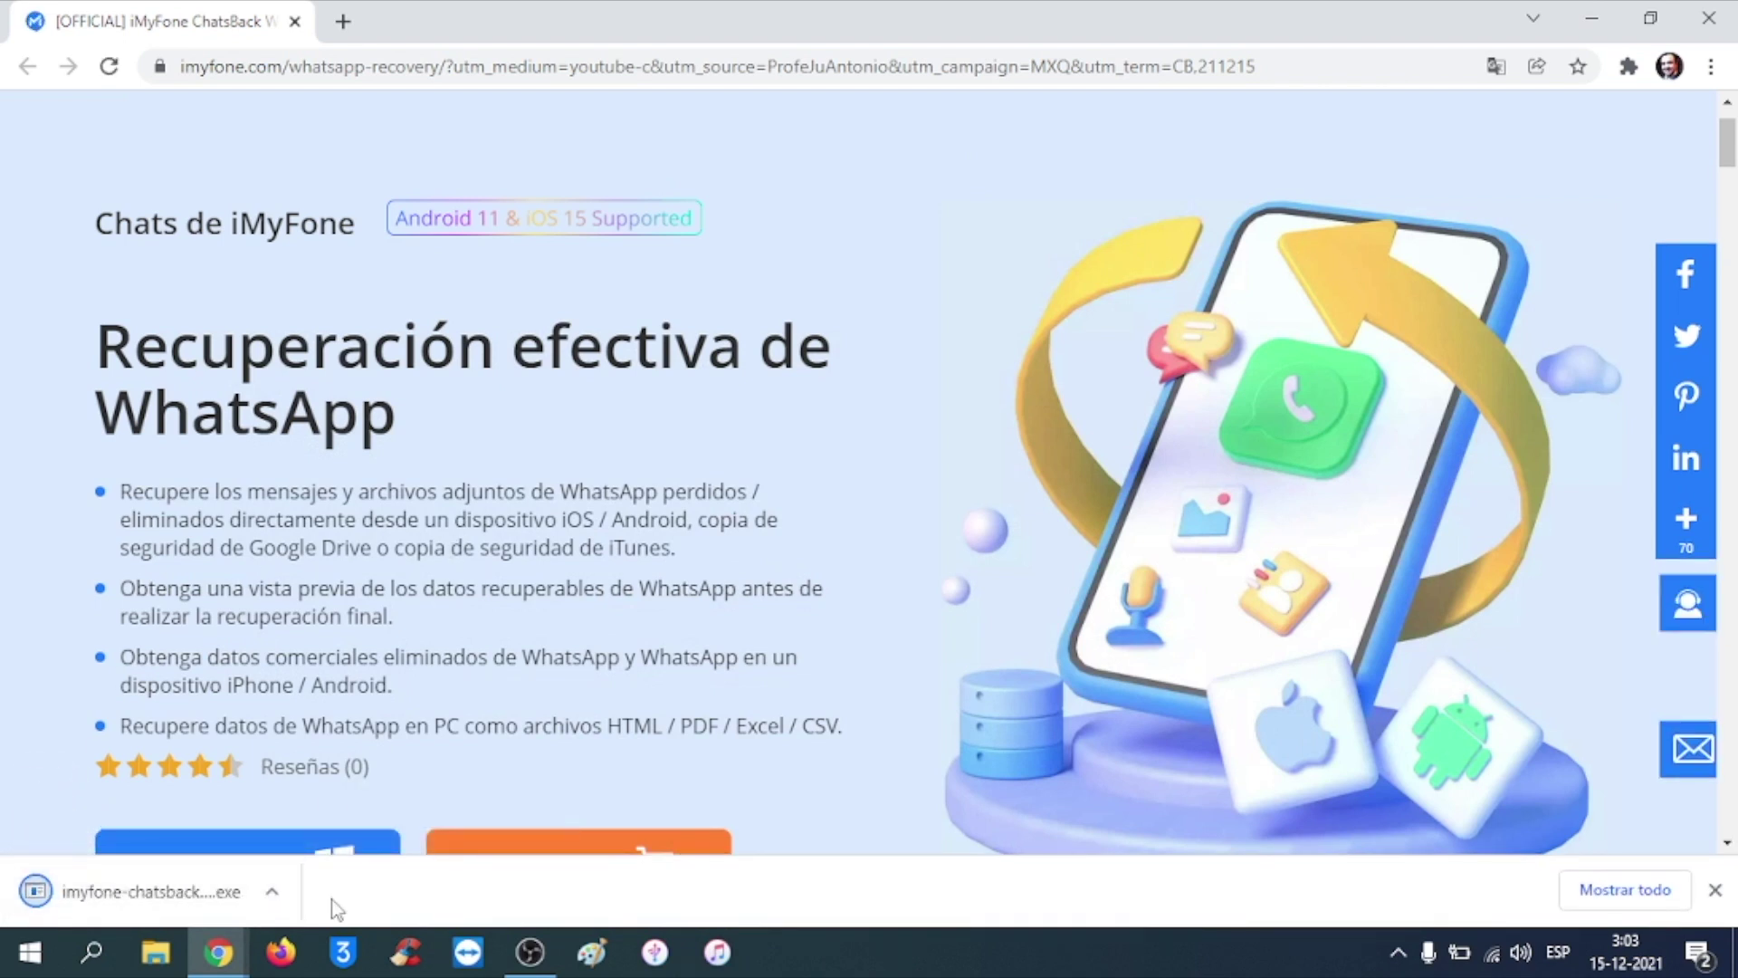
left_click(217, 951)
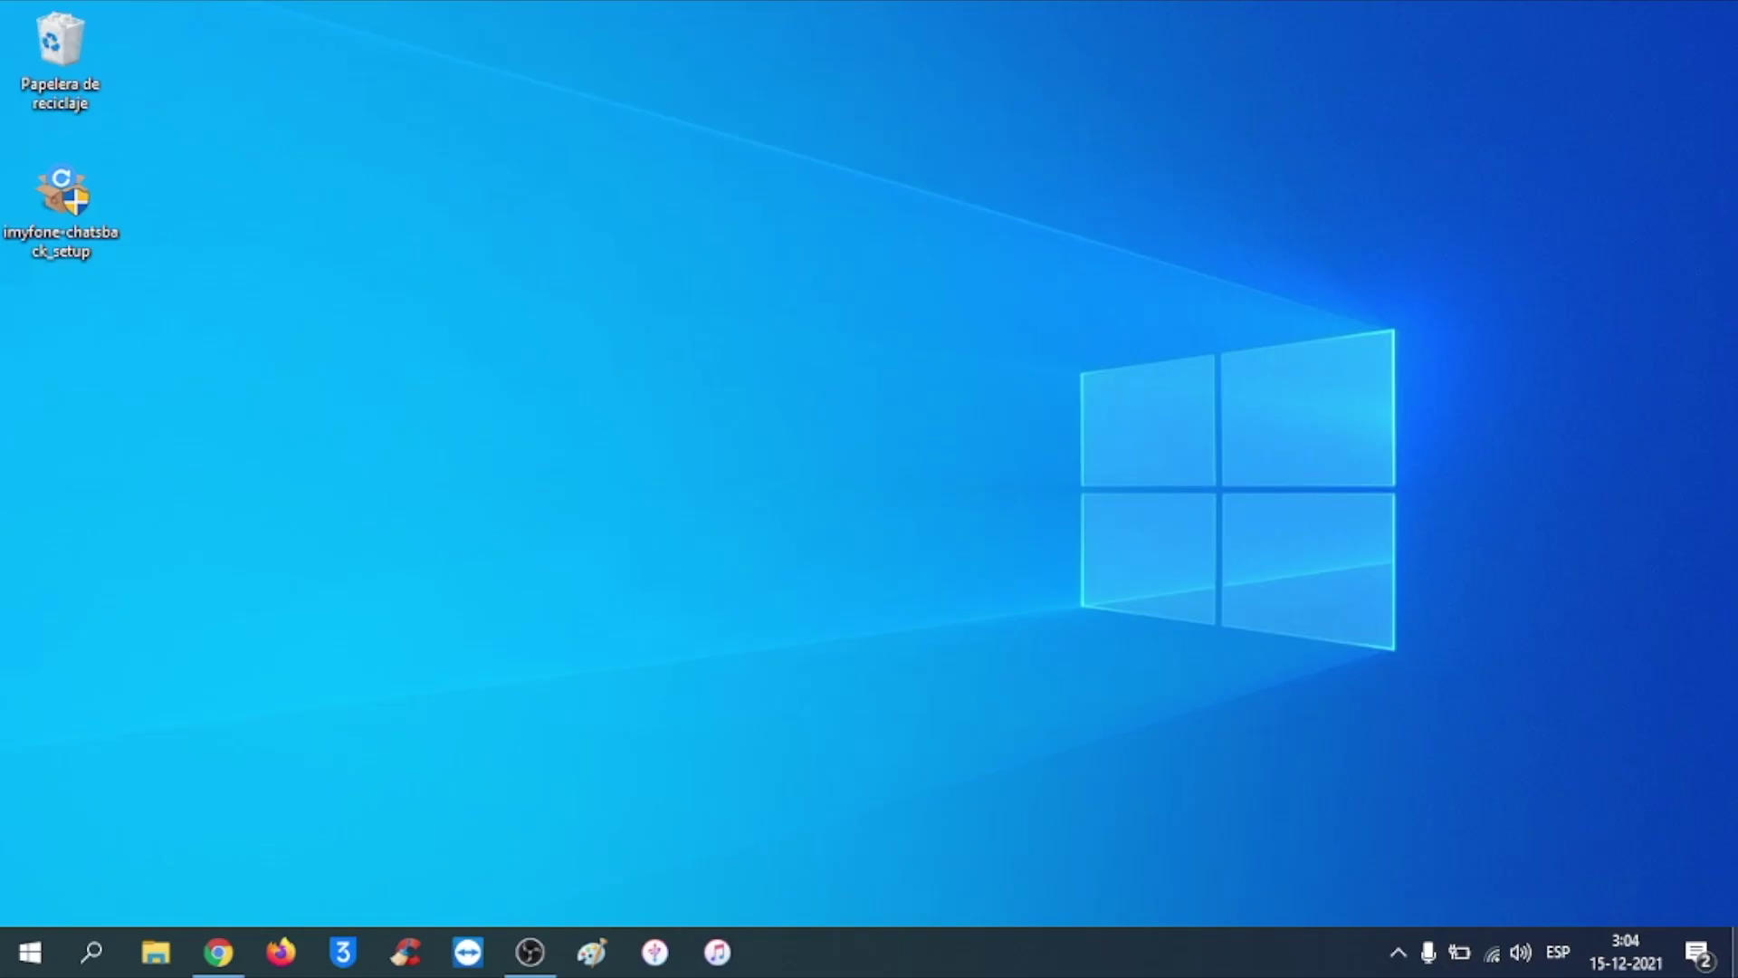
Run the imyfone-chatsback_setup installer, keeping the default installation path, and accept the license agreement to install Chatsback.
right_click(56, 205)
left_click(177, 249)
left_click(1085, 668)
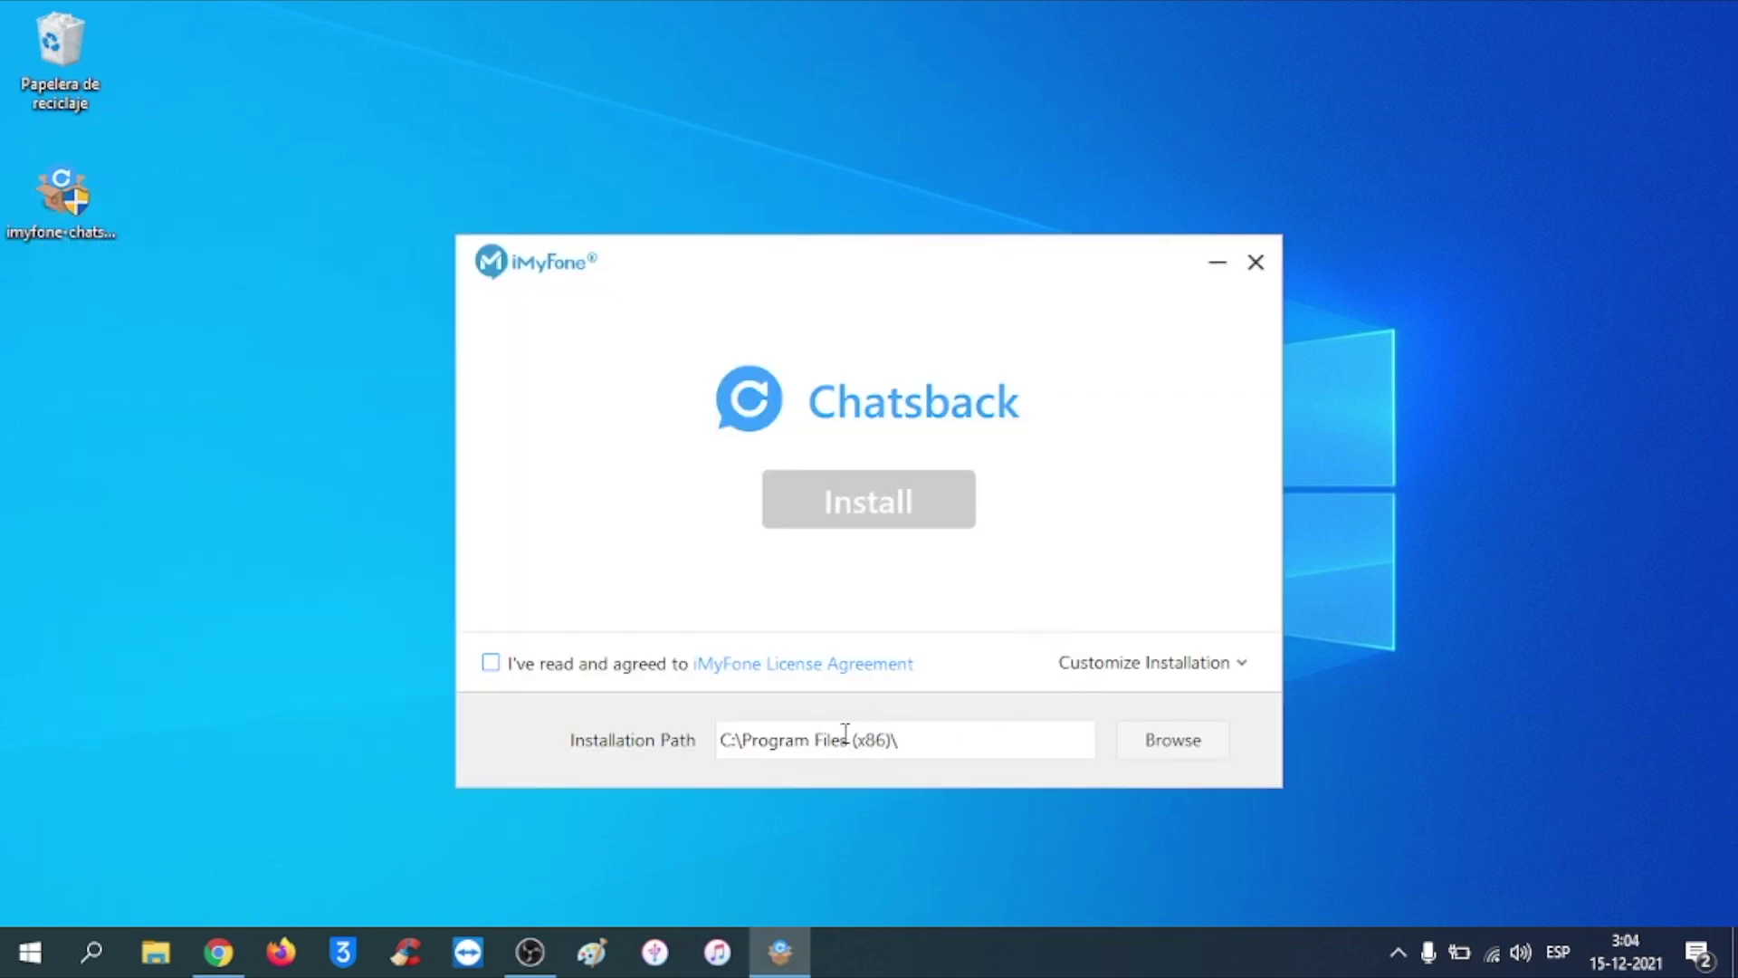
left_click(489, 666)
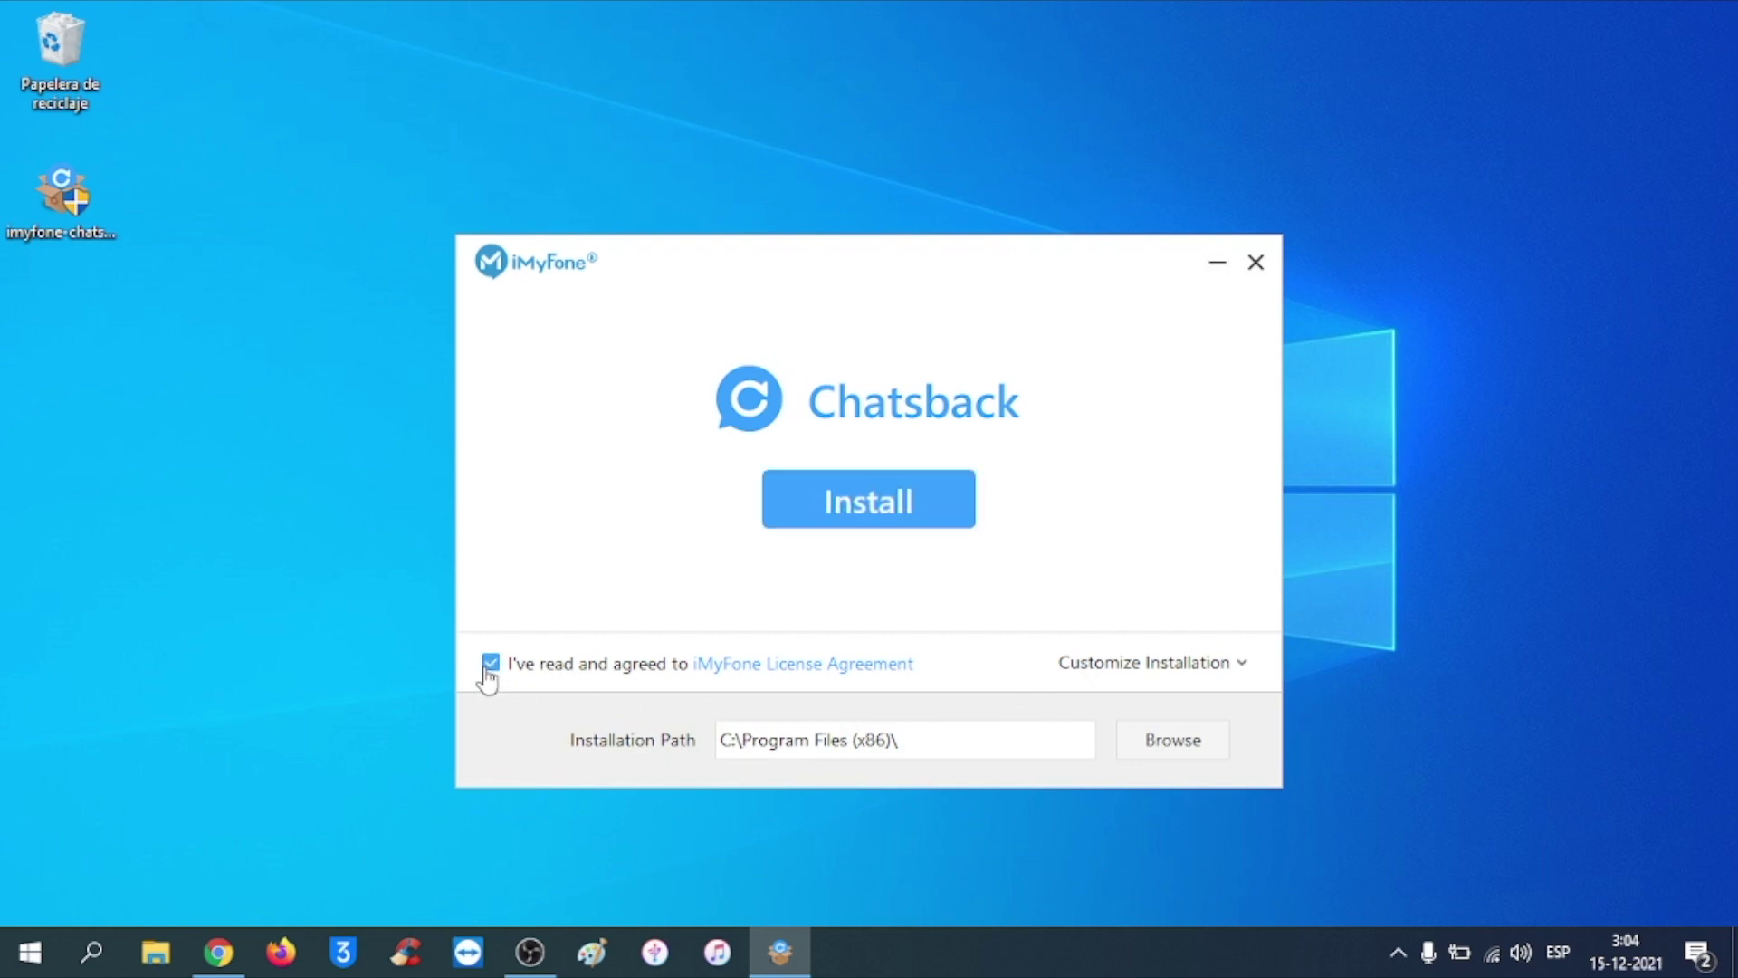
left_click(949, 520)
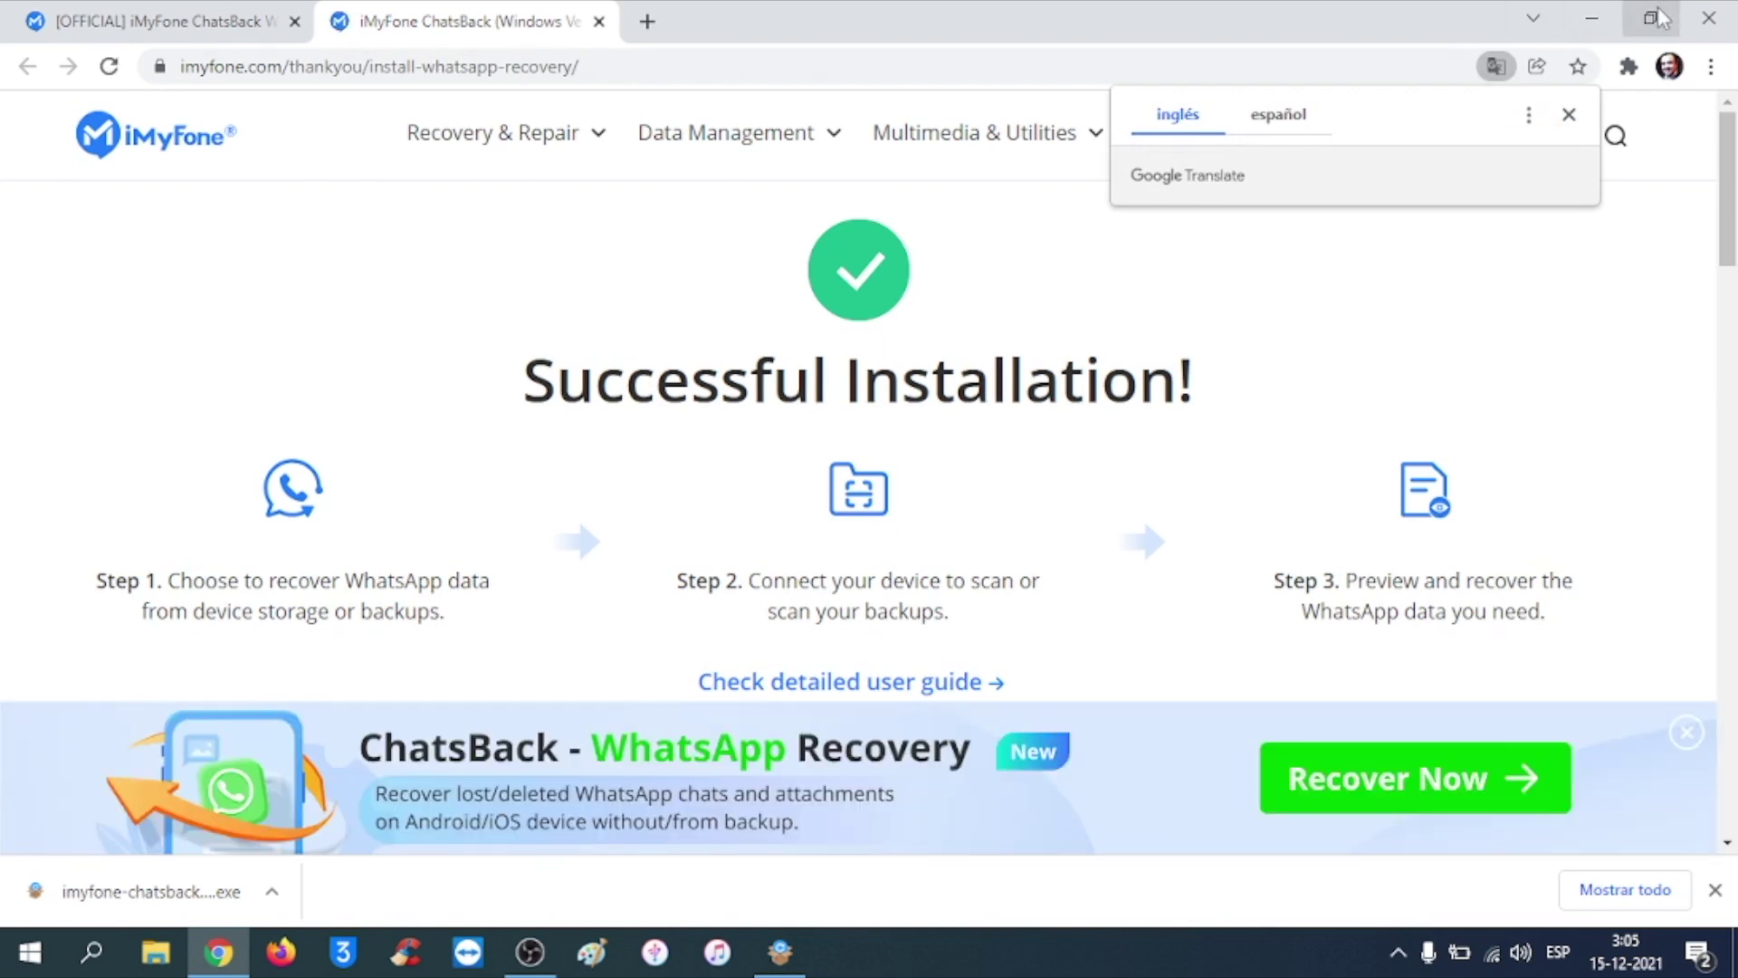
Start ChatsBack from the finished installer and load the iTunes Backup record from the WhatsApp Data Base.
left_click(1589, 22)
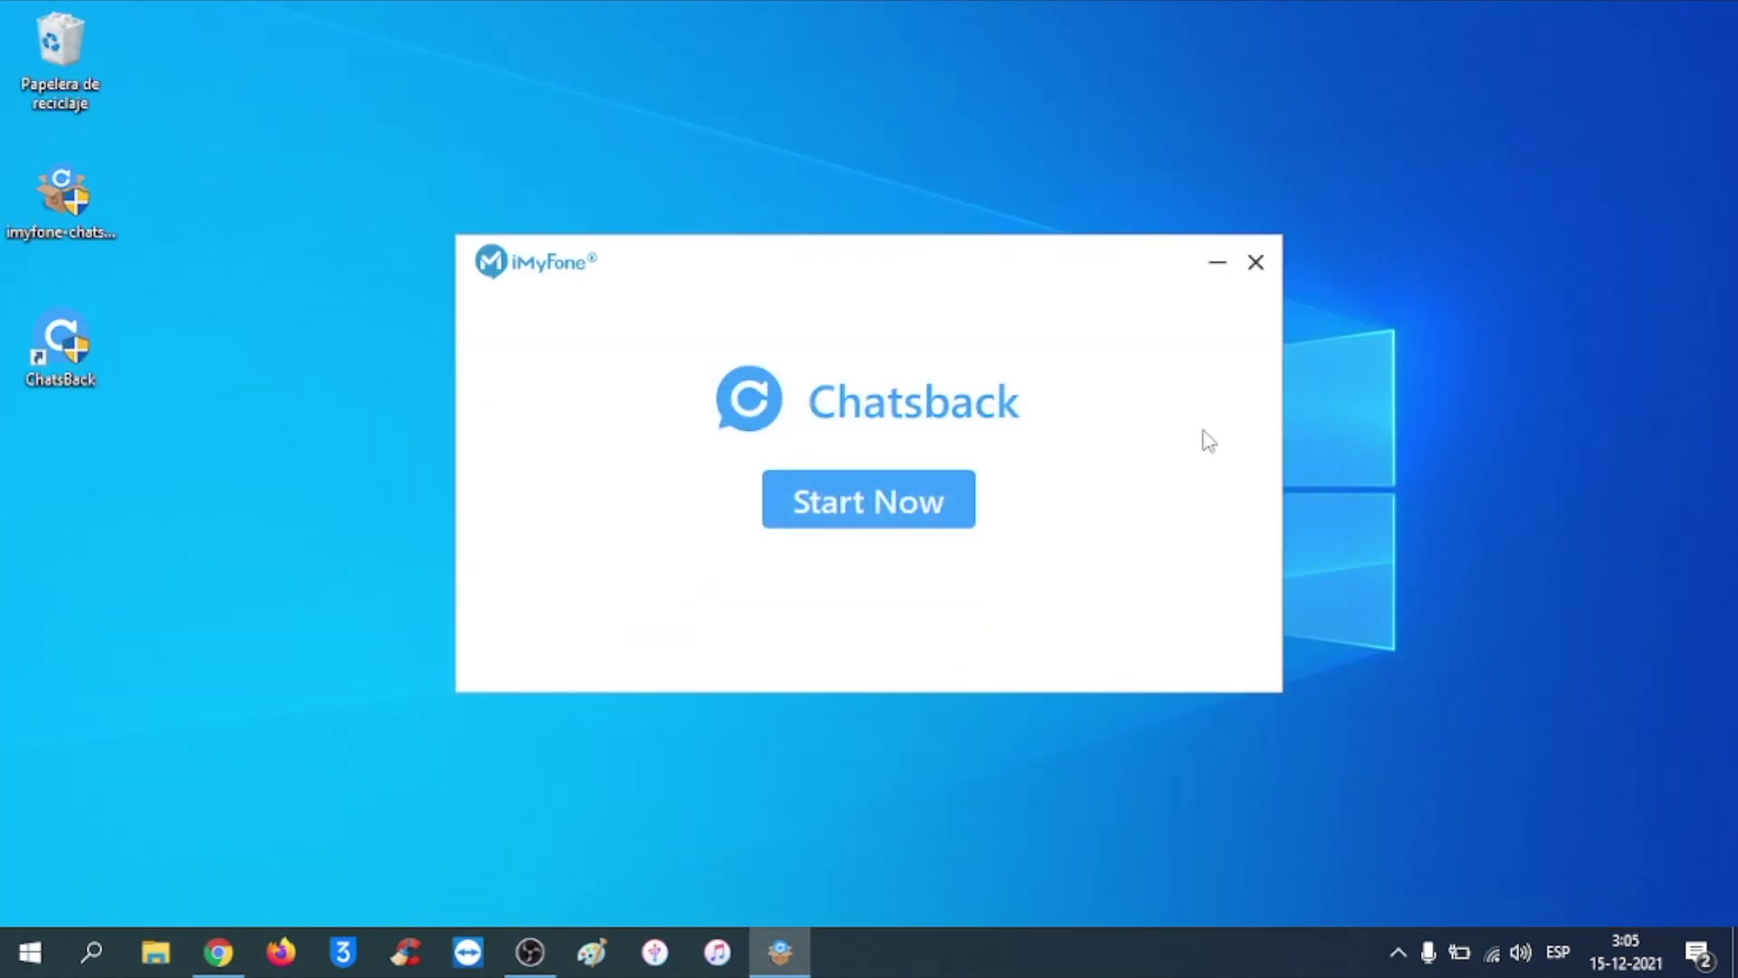
left_click(940, 533)
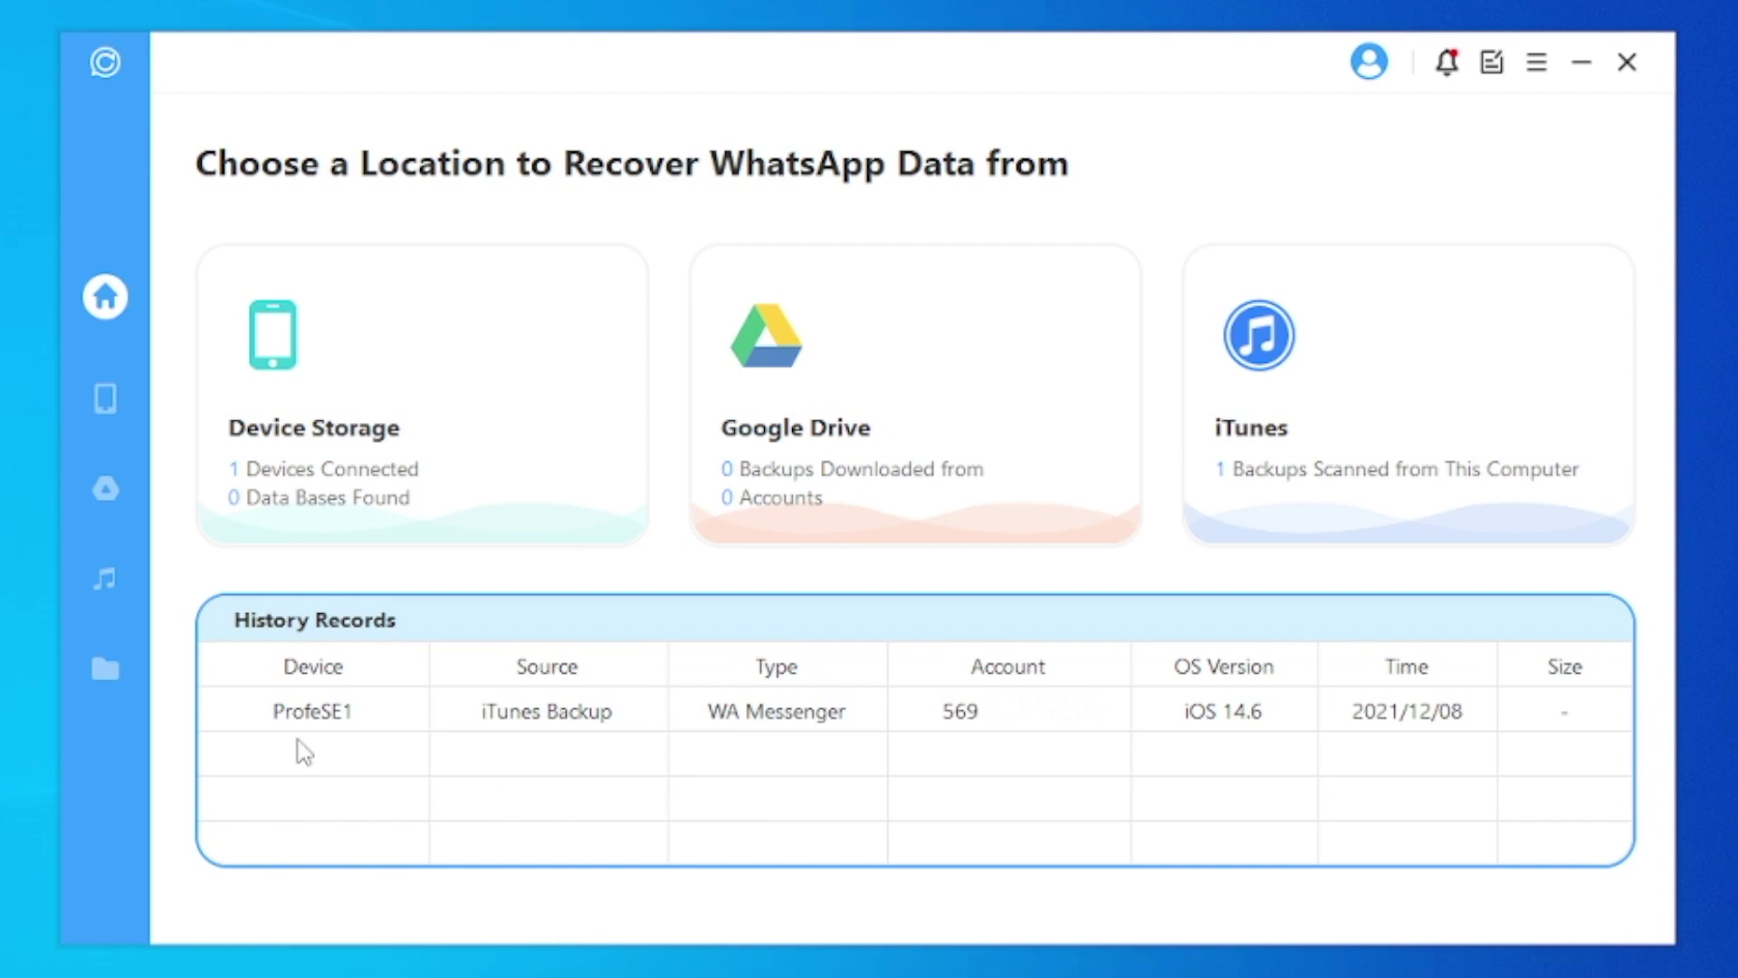
left_click(109, 668)
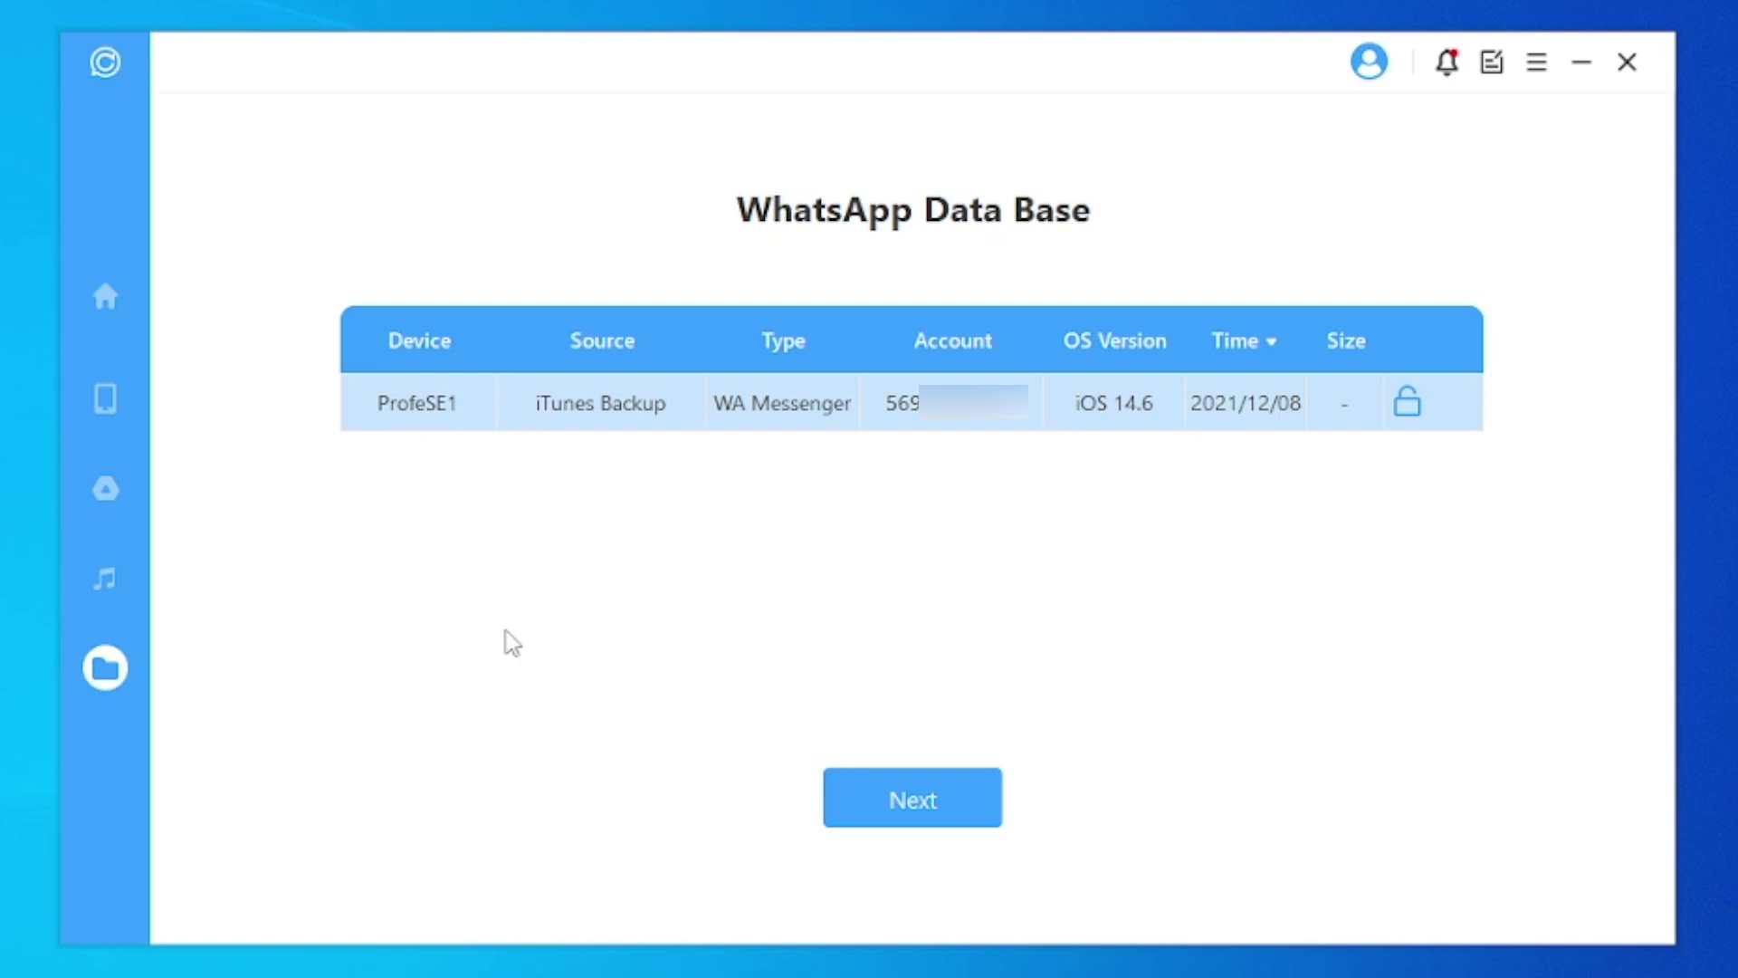
left_click(899, 798)
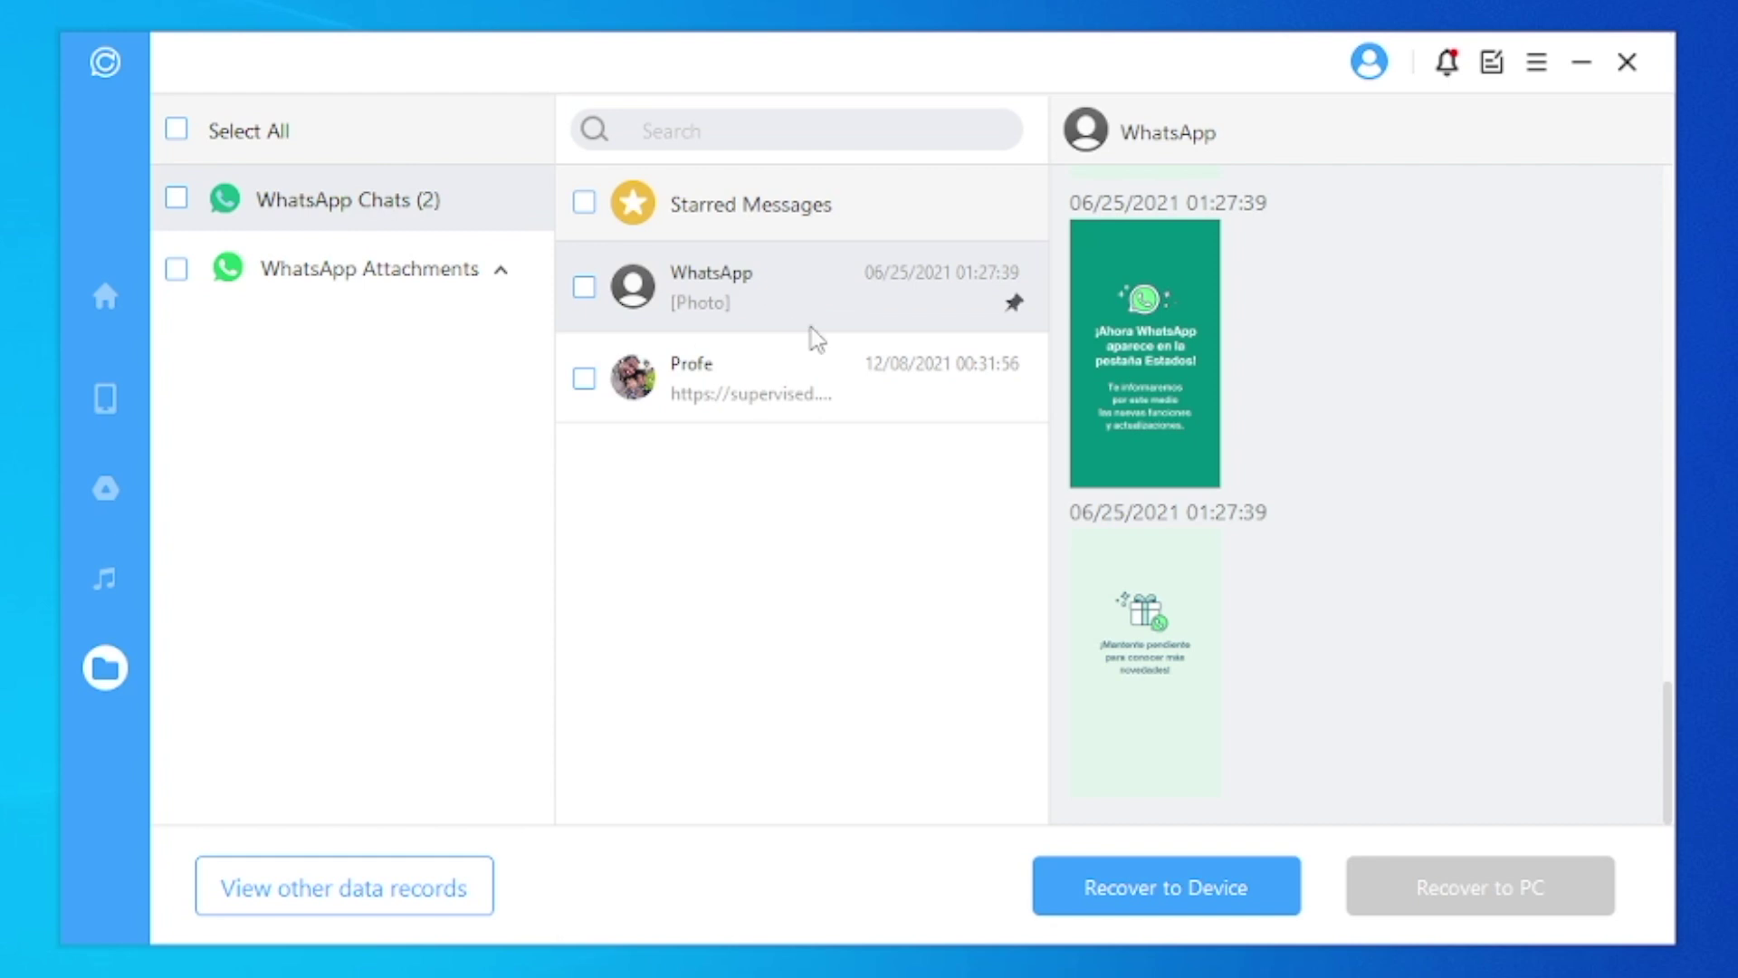
Expand the WhatsApp attachments, mark all photos for recovery and preview them.
left_click(480, 276)
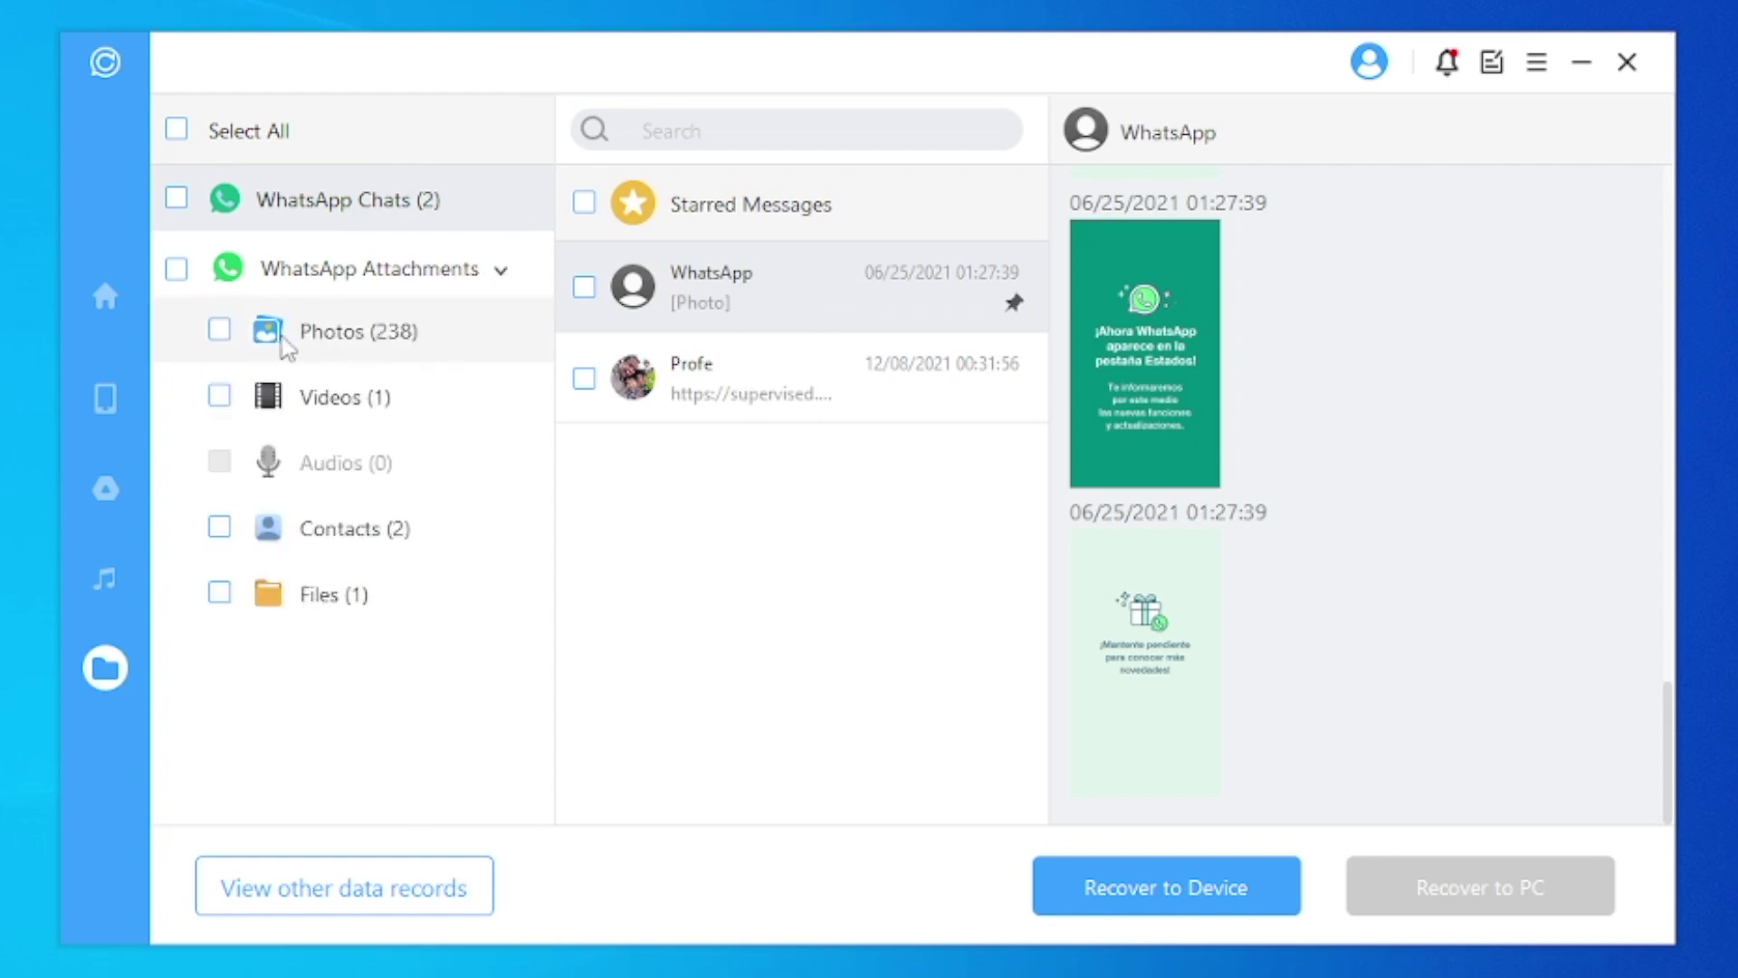
left_click(217, 332)
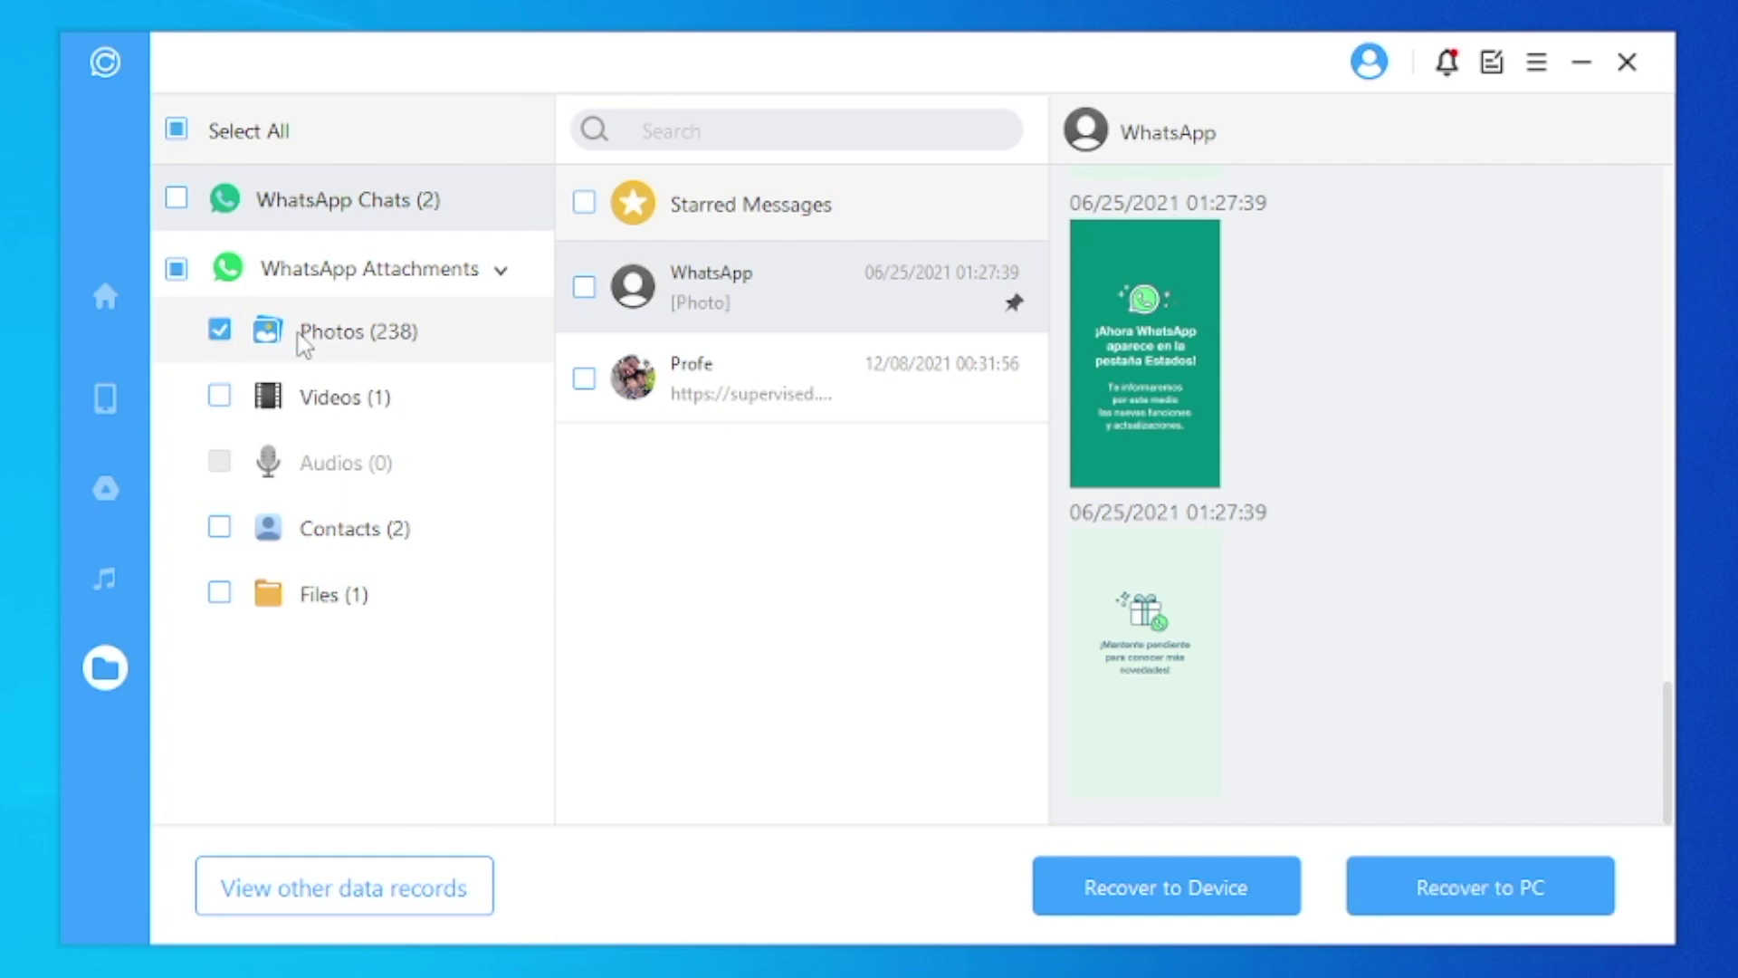
left_click(362, 340)
left_click(688, 126)
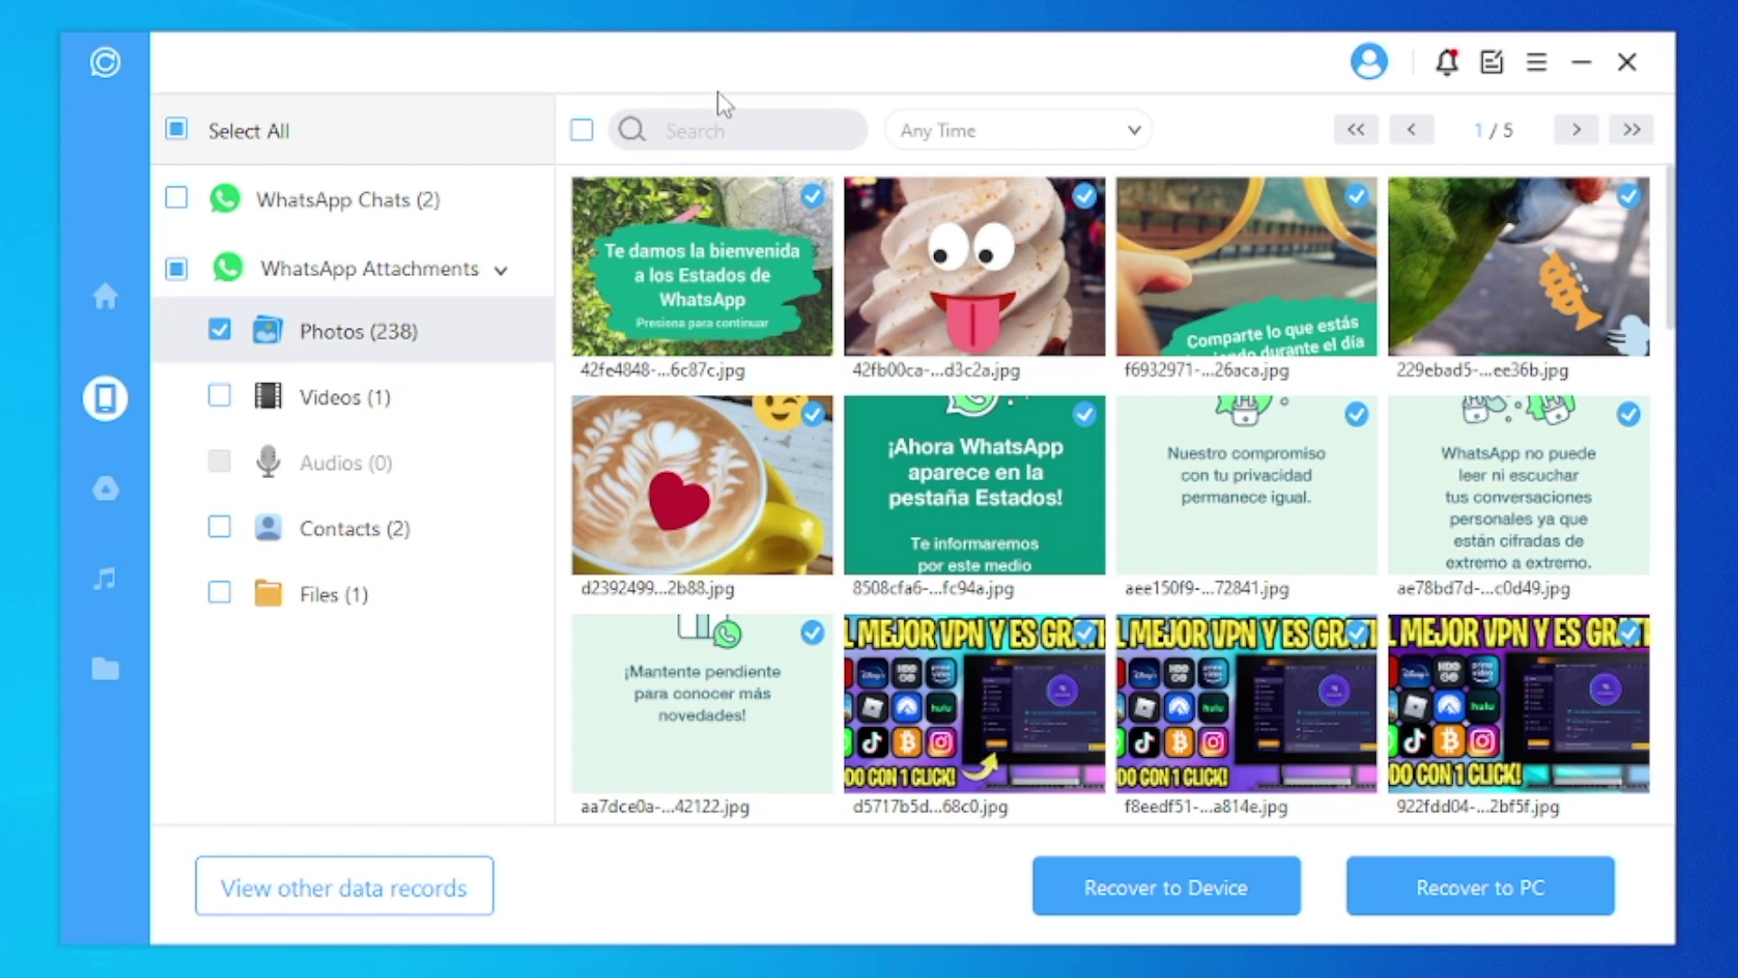
left_click(1001, 143)
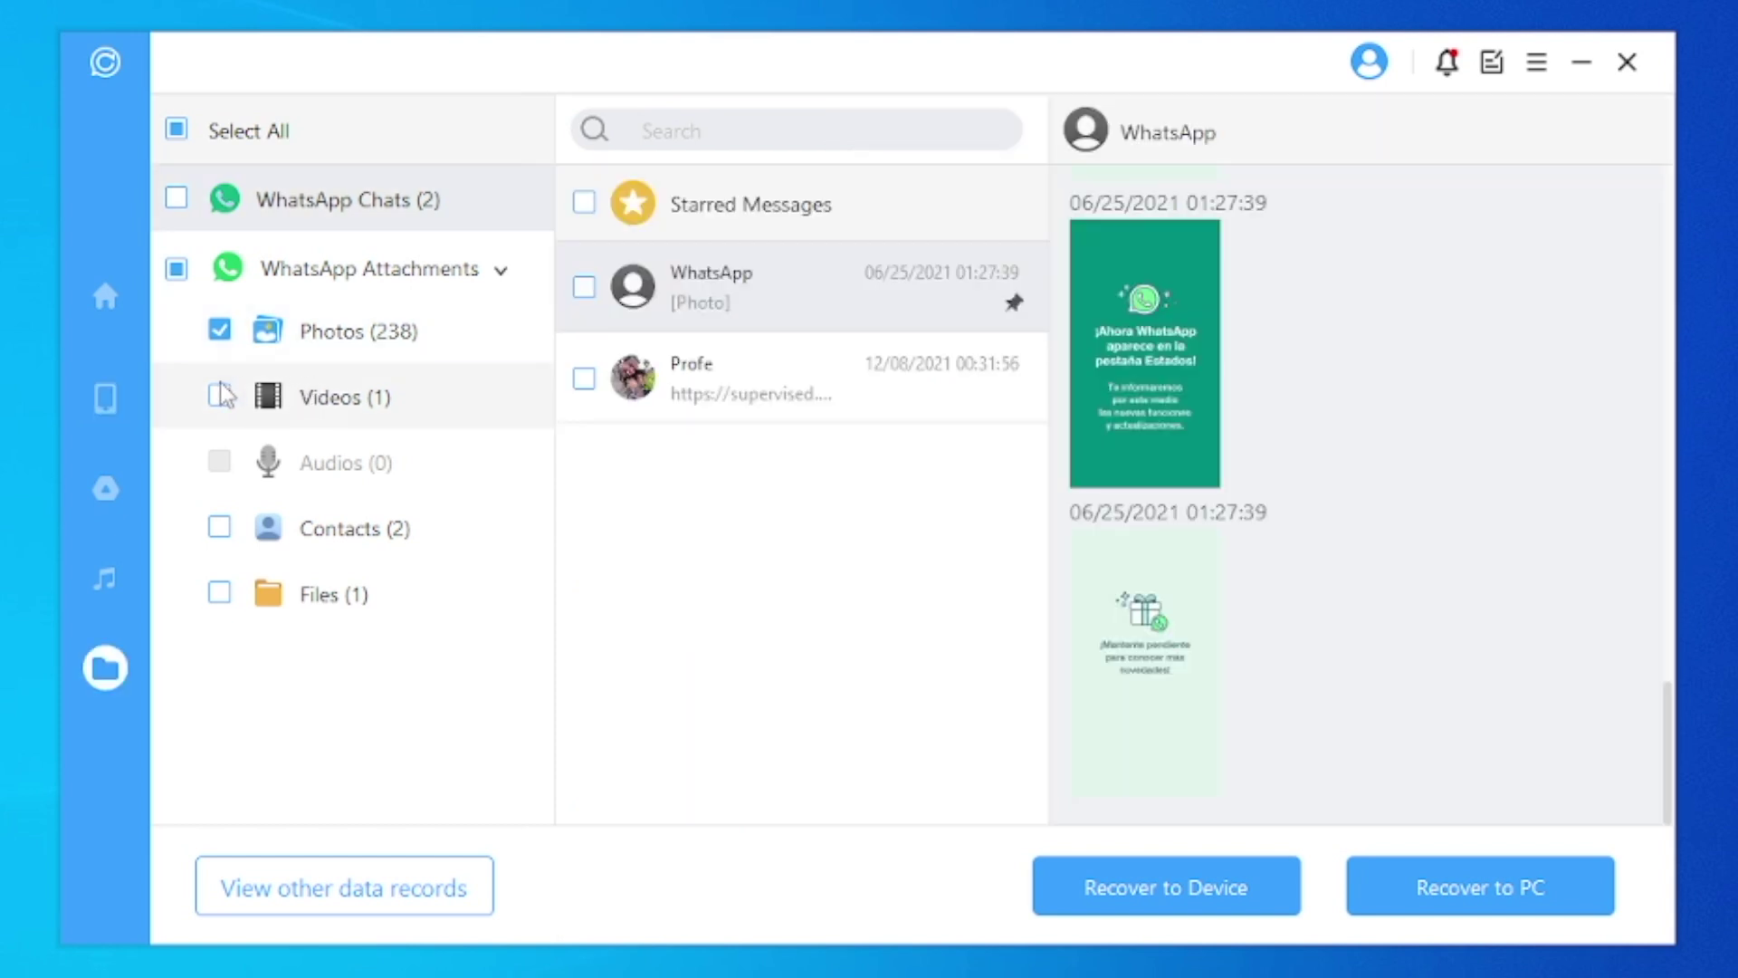
Mark the Files and Contacts attachments for recovery as well, and display the contact entries.
left_click(237, 397)
left_click(219, 593)
left_click(219, 527)
left_click(296, 534)
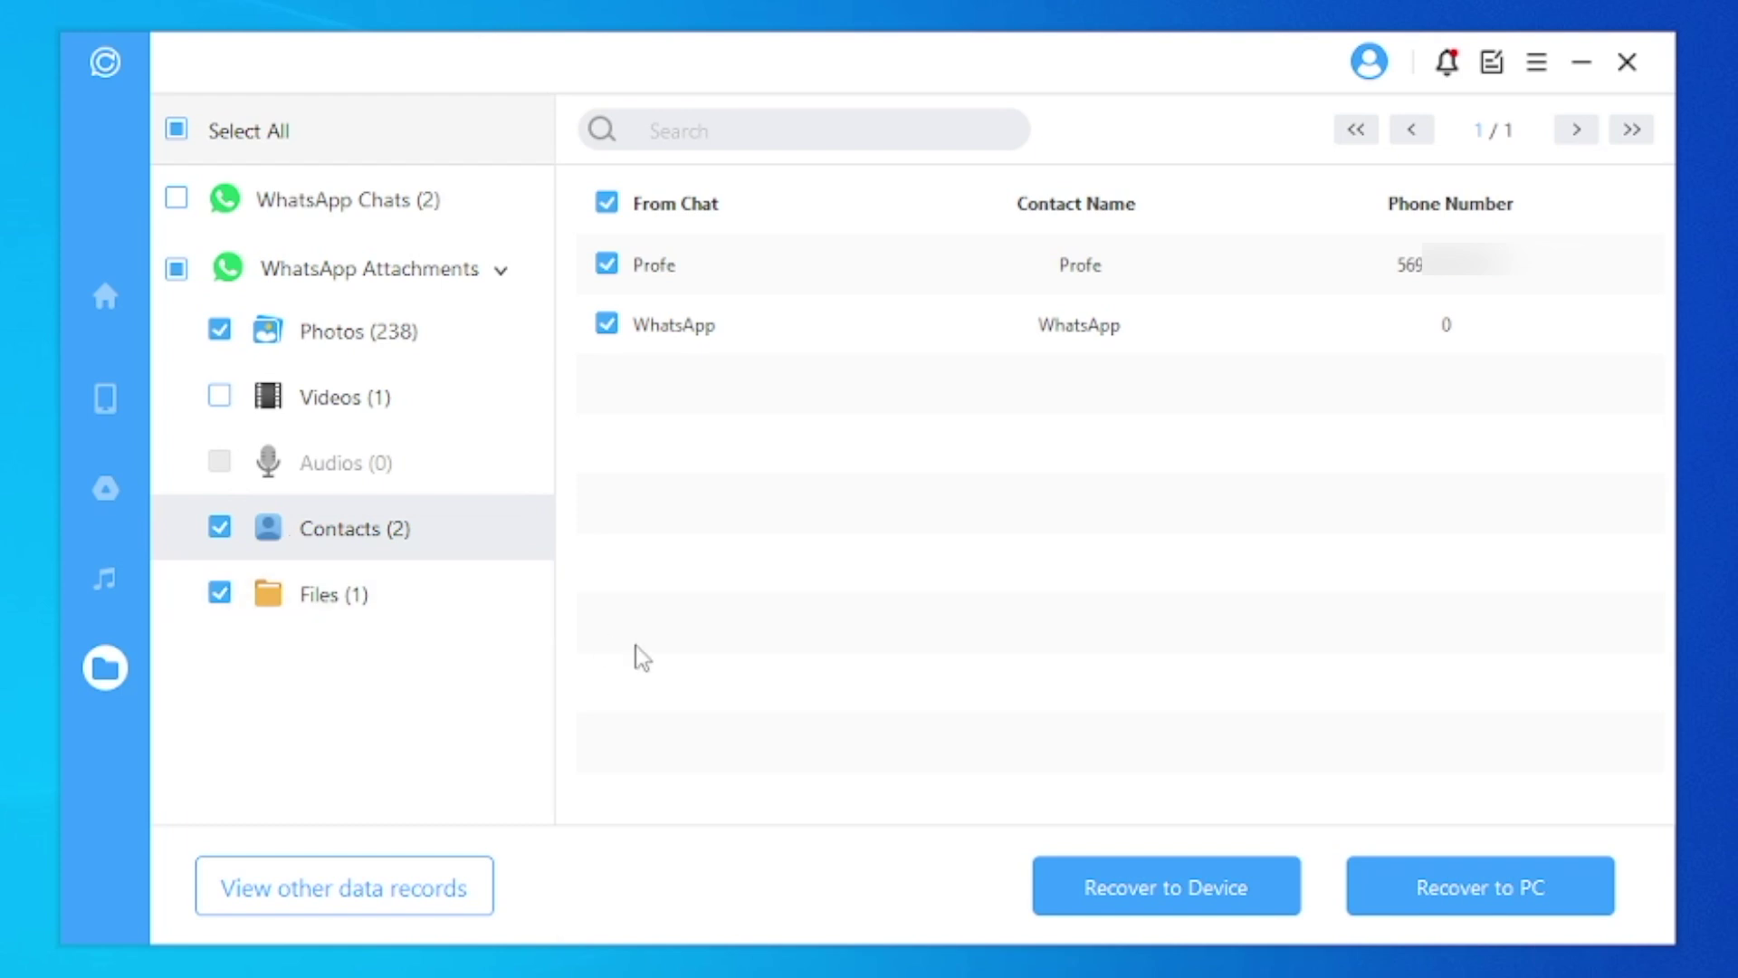
Start recovering the marked attachments to the PC with HTML as the file format.
left_click(1576, 882)
left_click(965, 459)
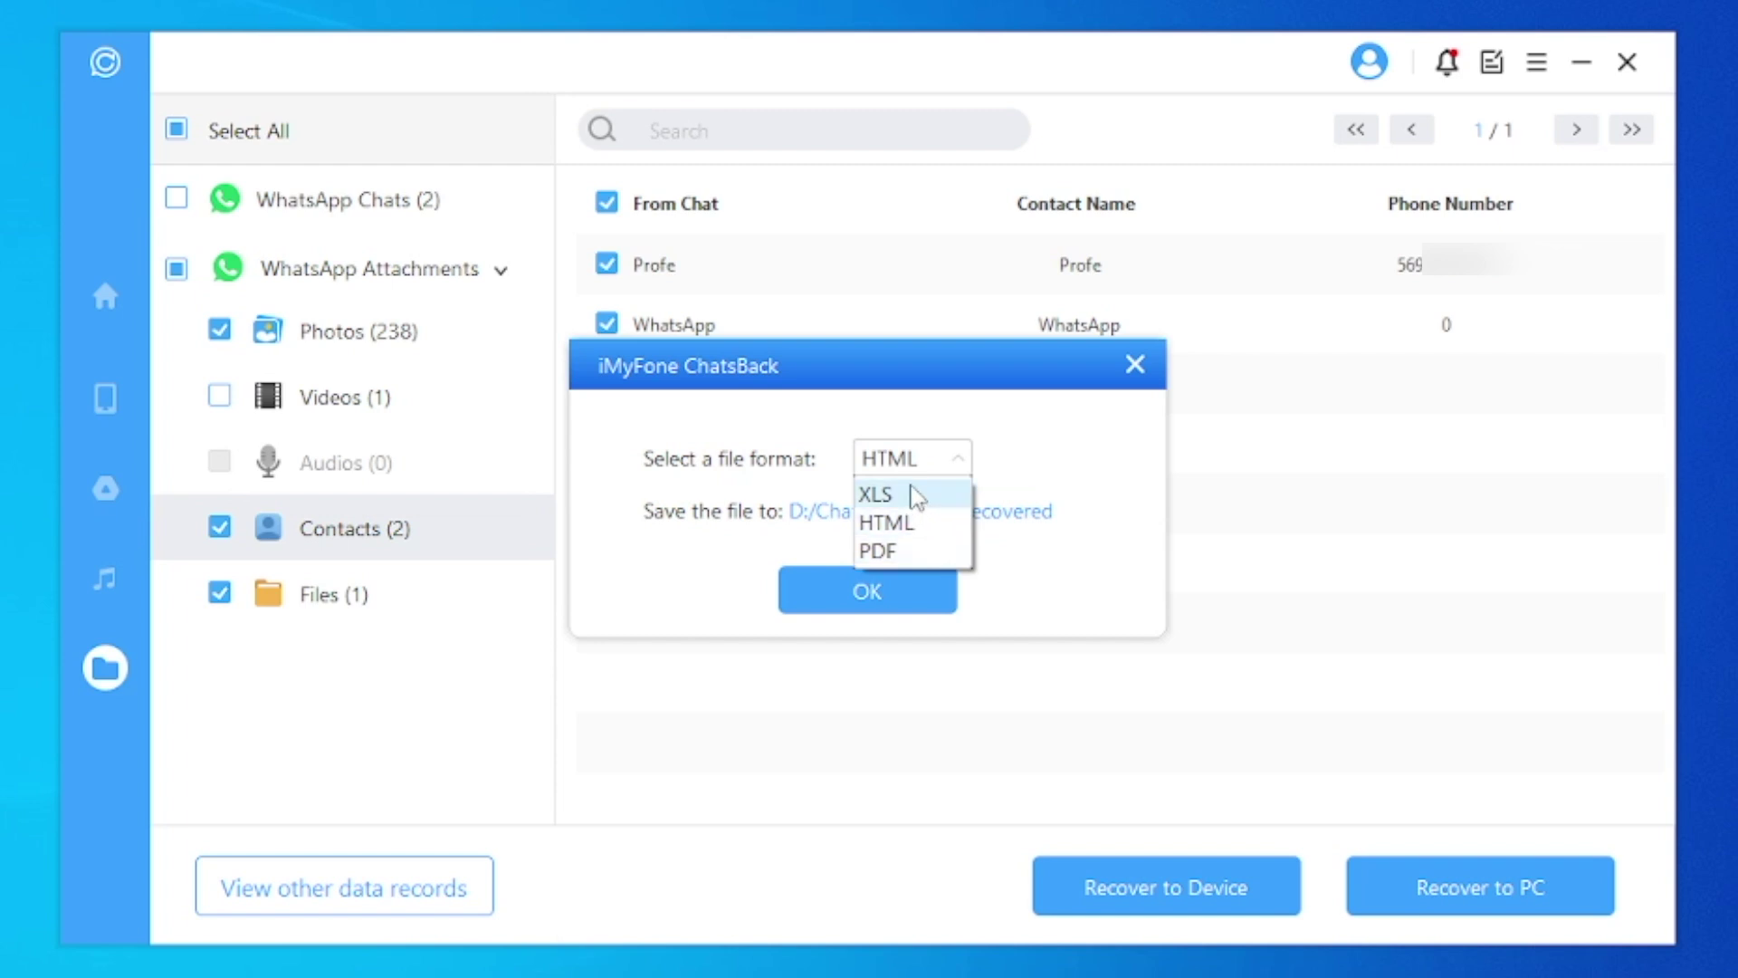
left_click(916, 523)
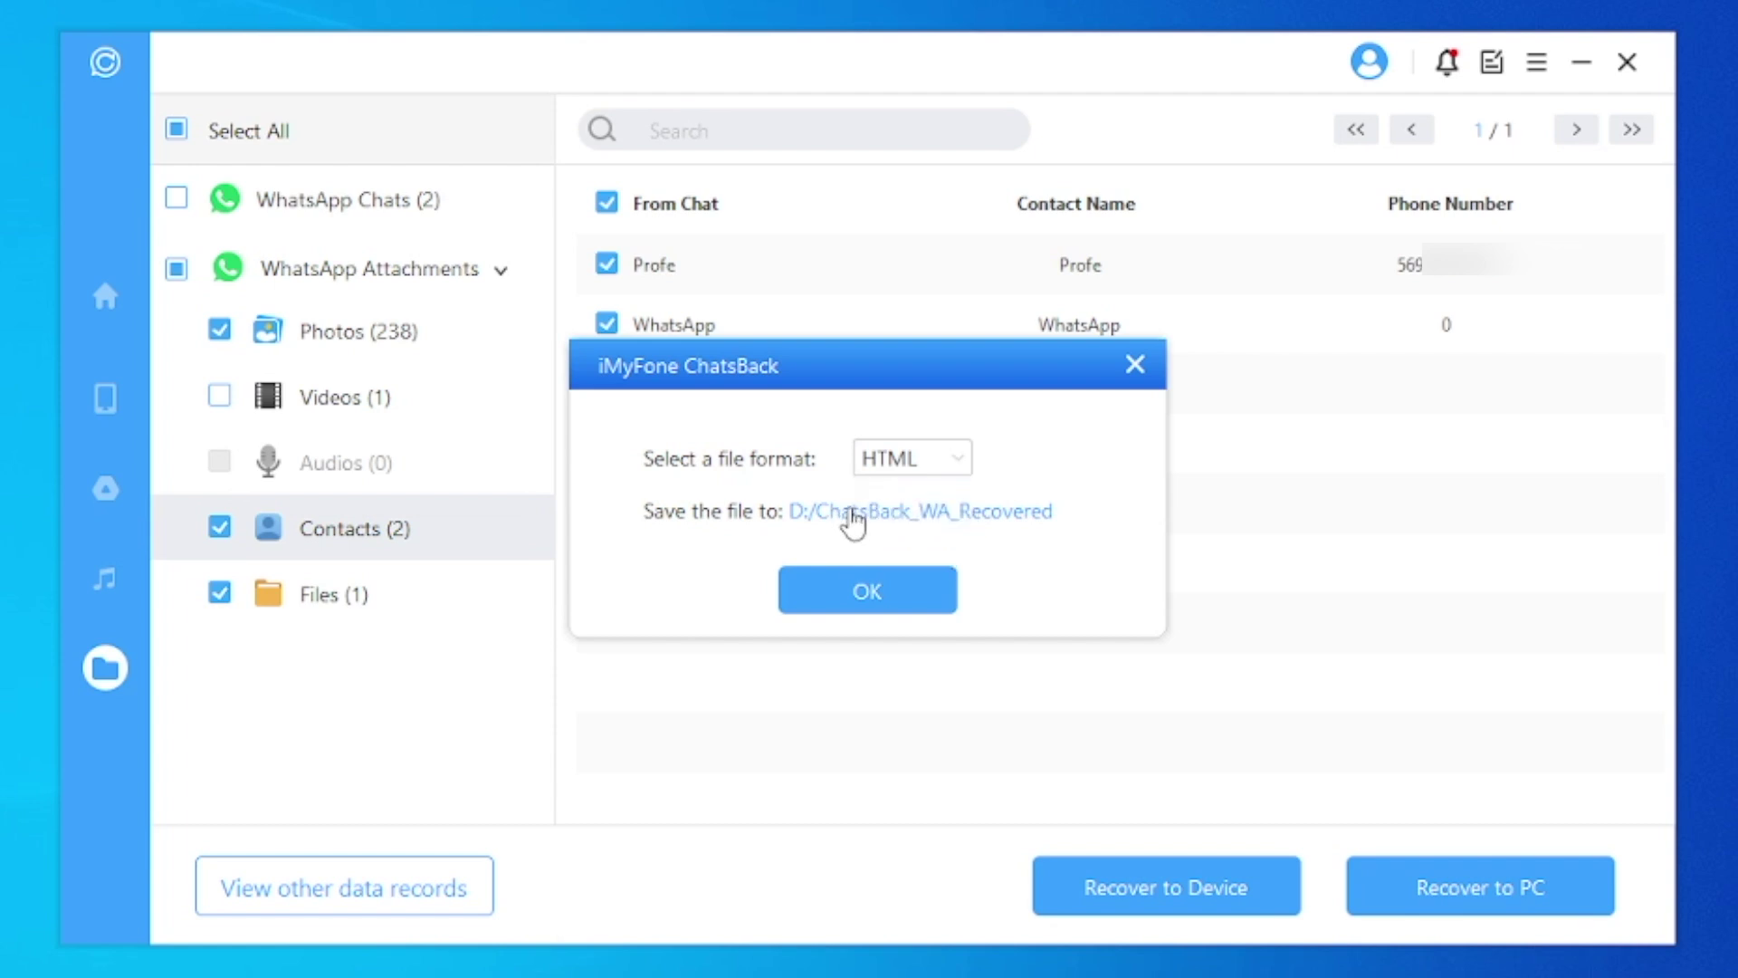
Save the recovery to a new desktop folder named Nueva carpeta and run the export.
left_click(955, 523)
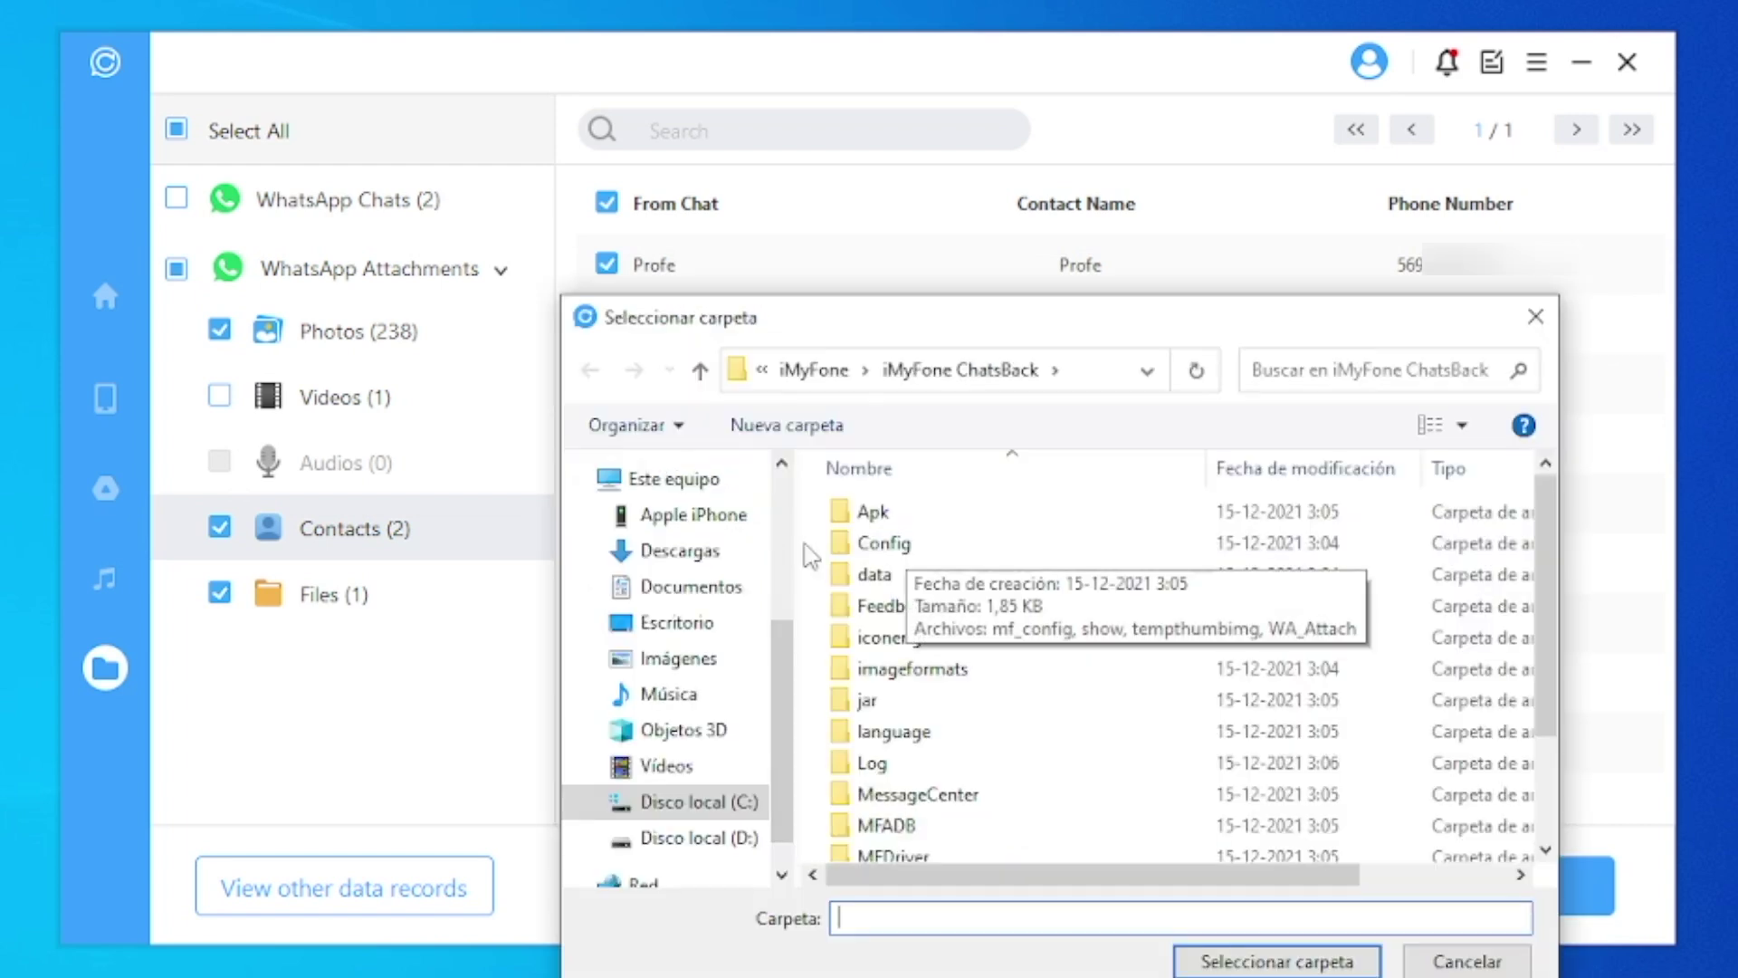
left_click(693, 623)
left_click(786, 425)
left_click(1098, 691)
left_click(878, 552)
left_click(1317, 962)
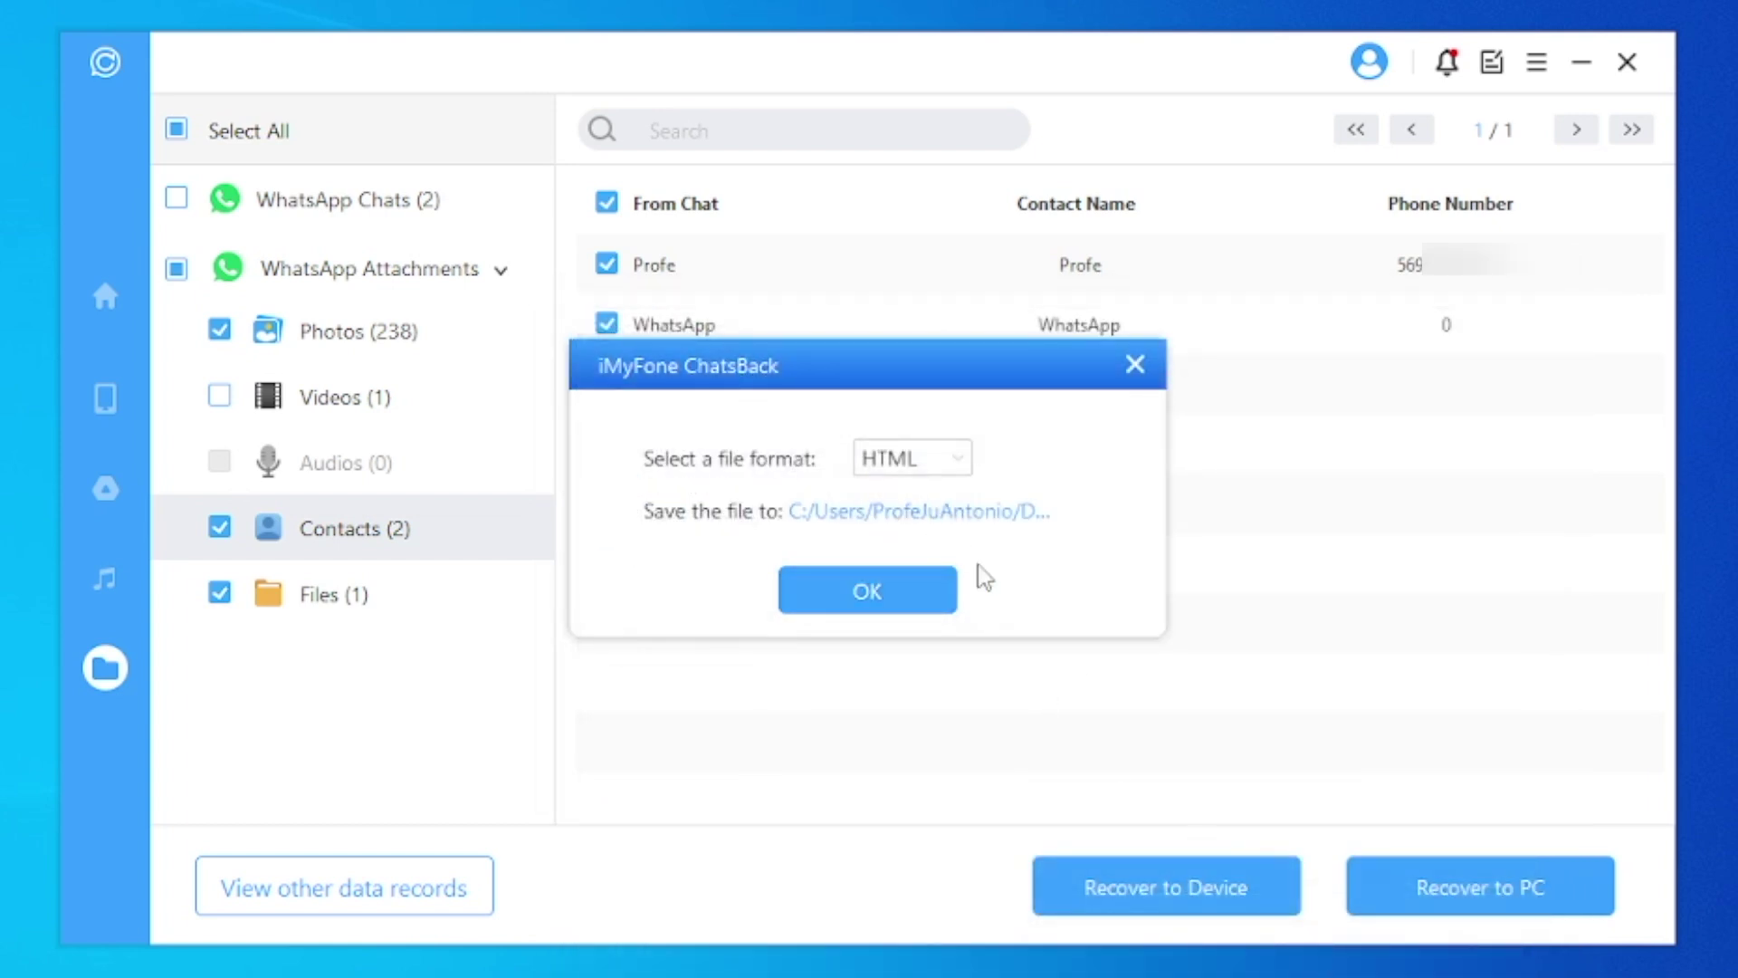
left_click(929, 589)
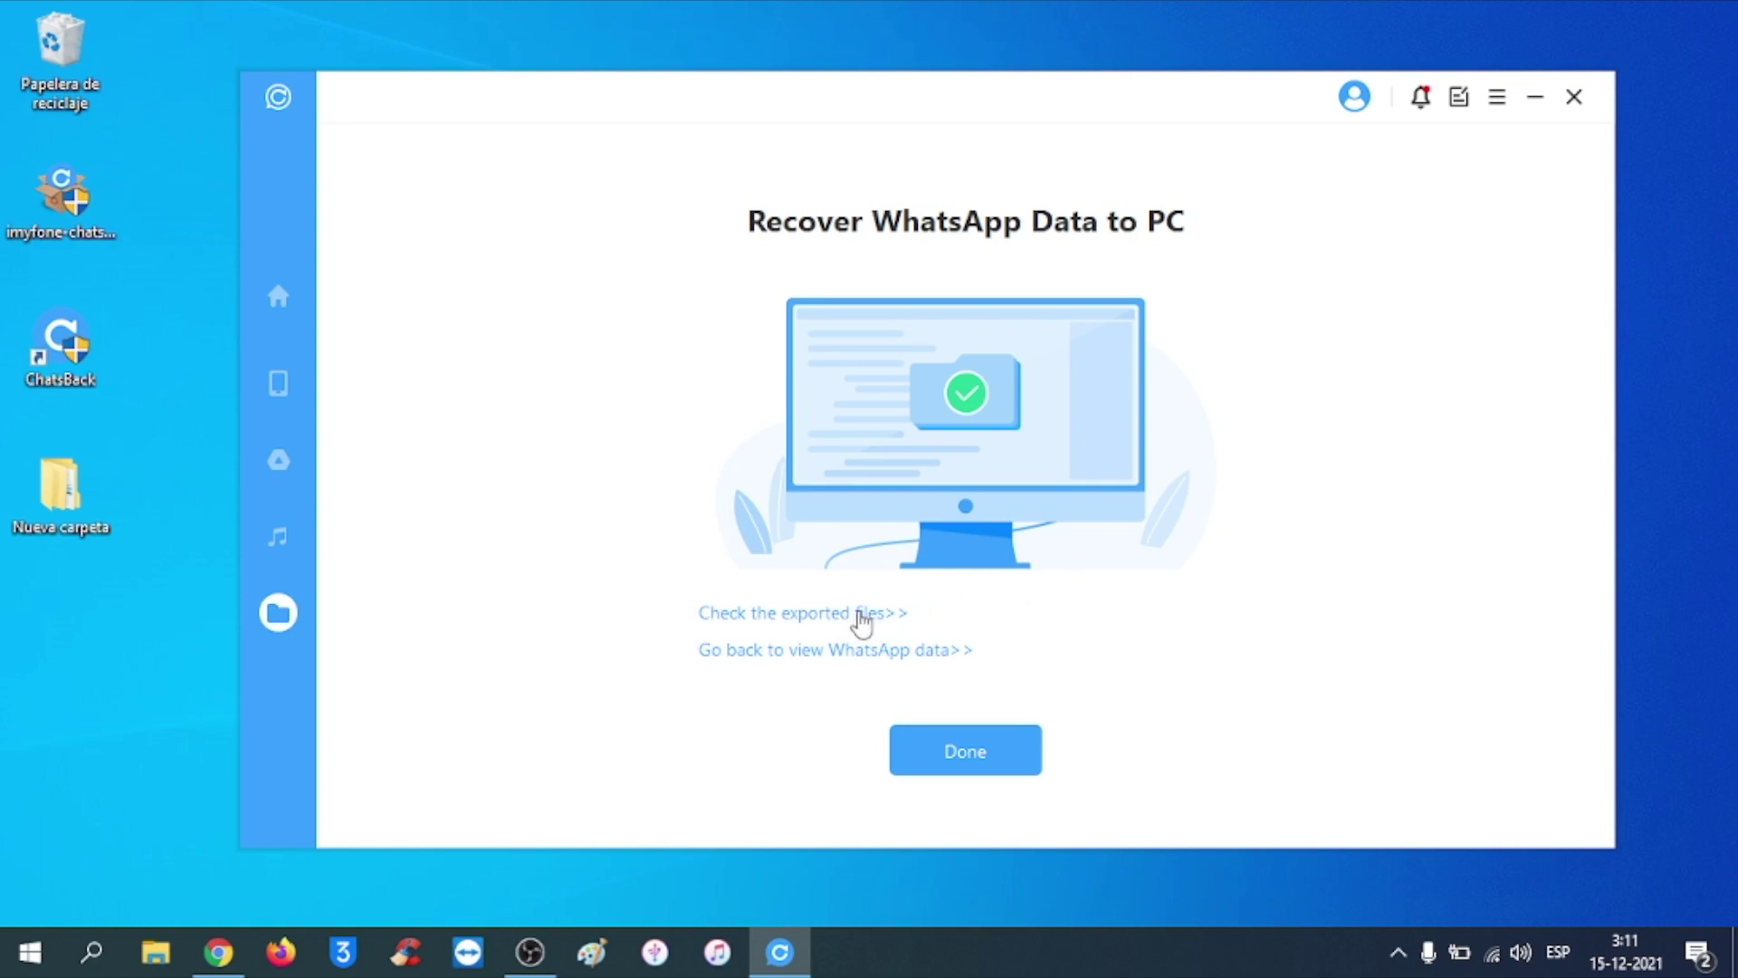
Check the exported Files and Photos folders inside WhatsApp Attachments, close the file window and finish the PC recovery.
left_click(862, 623)
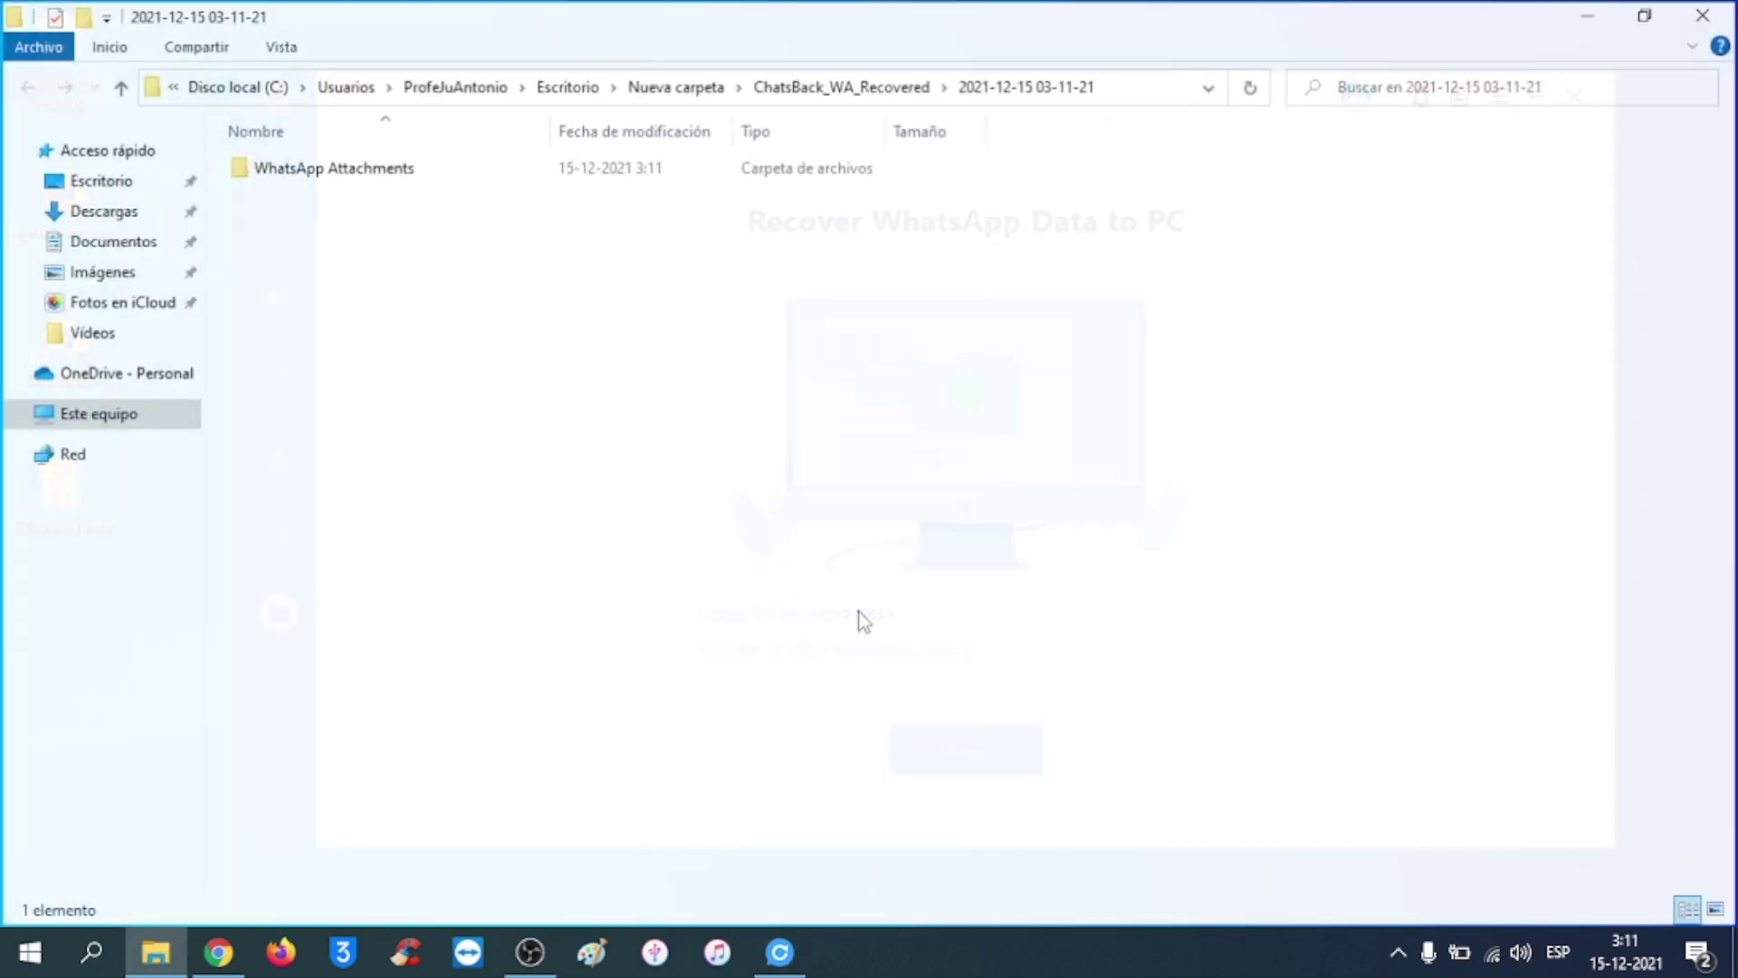
double_click(353, 168)
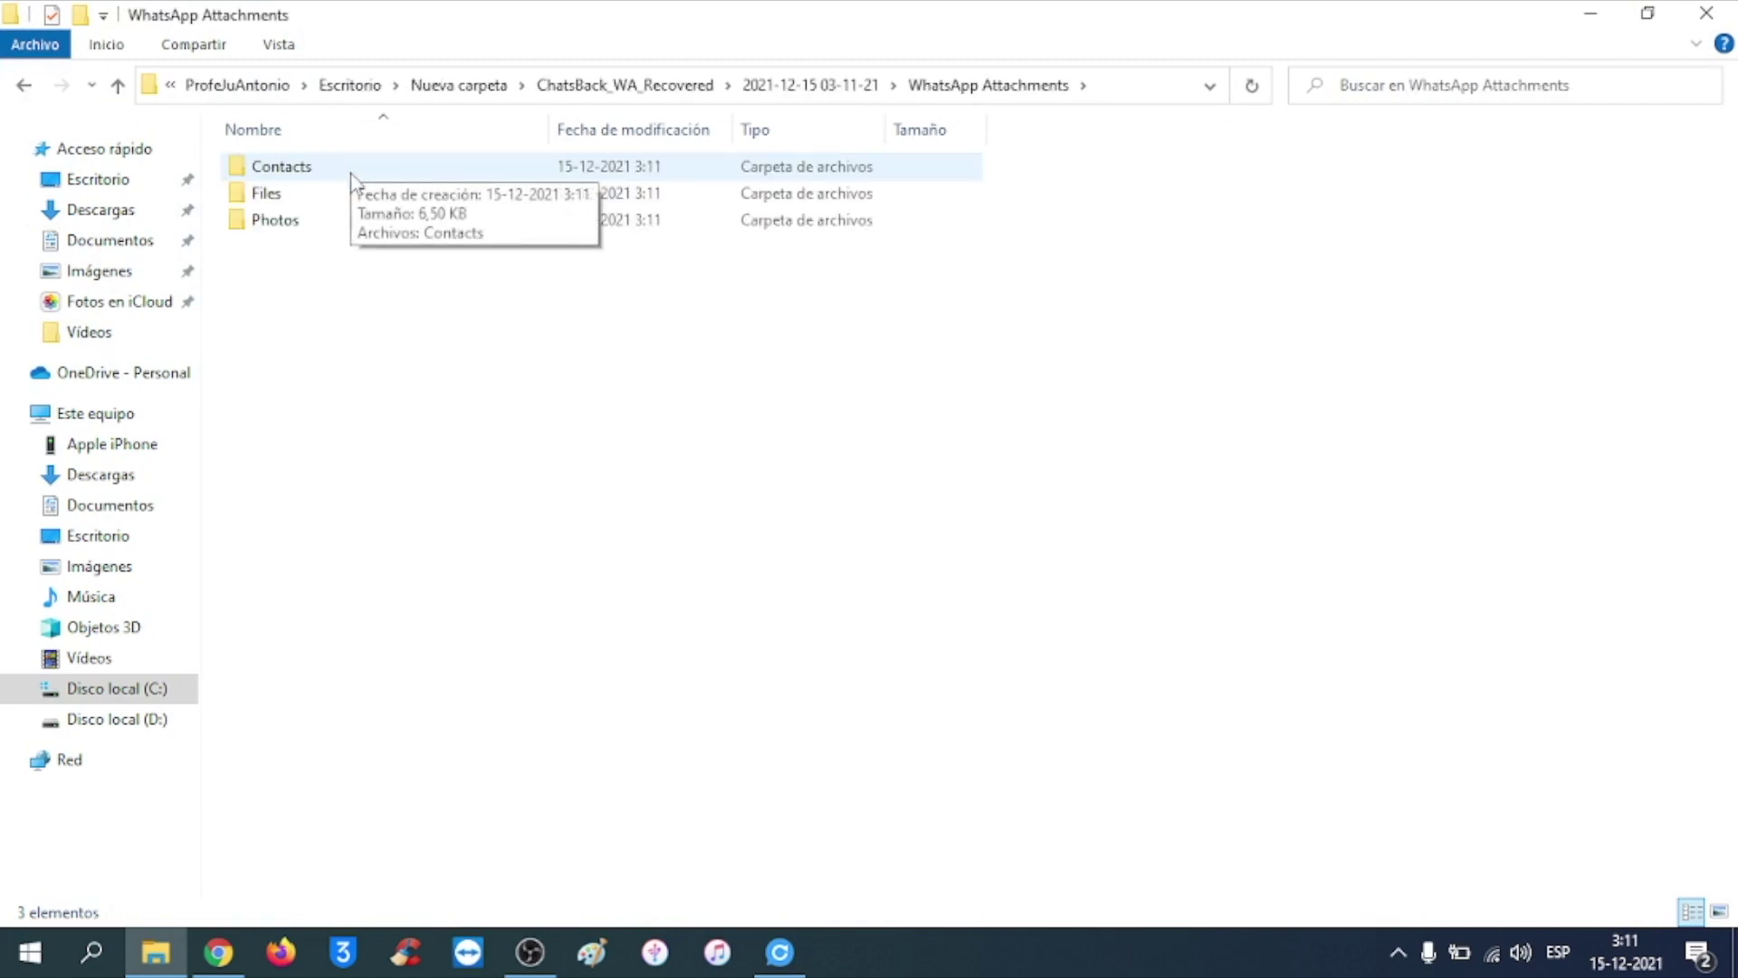
double_click(355, 194)
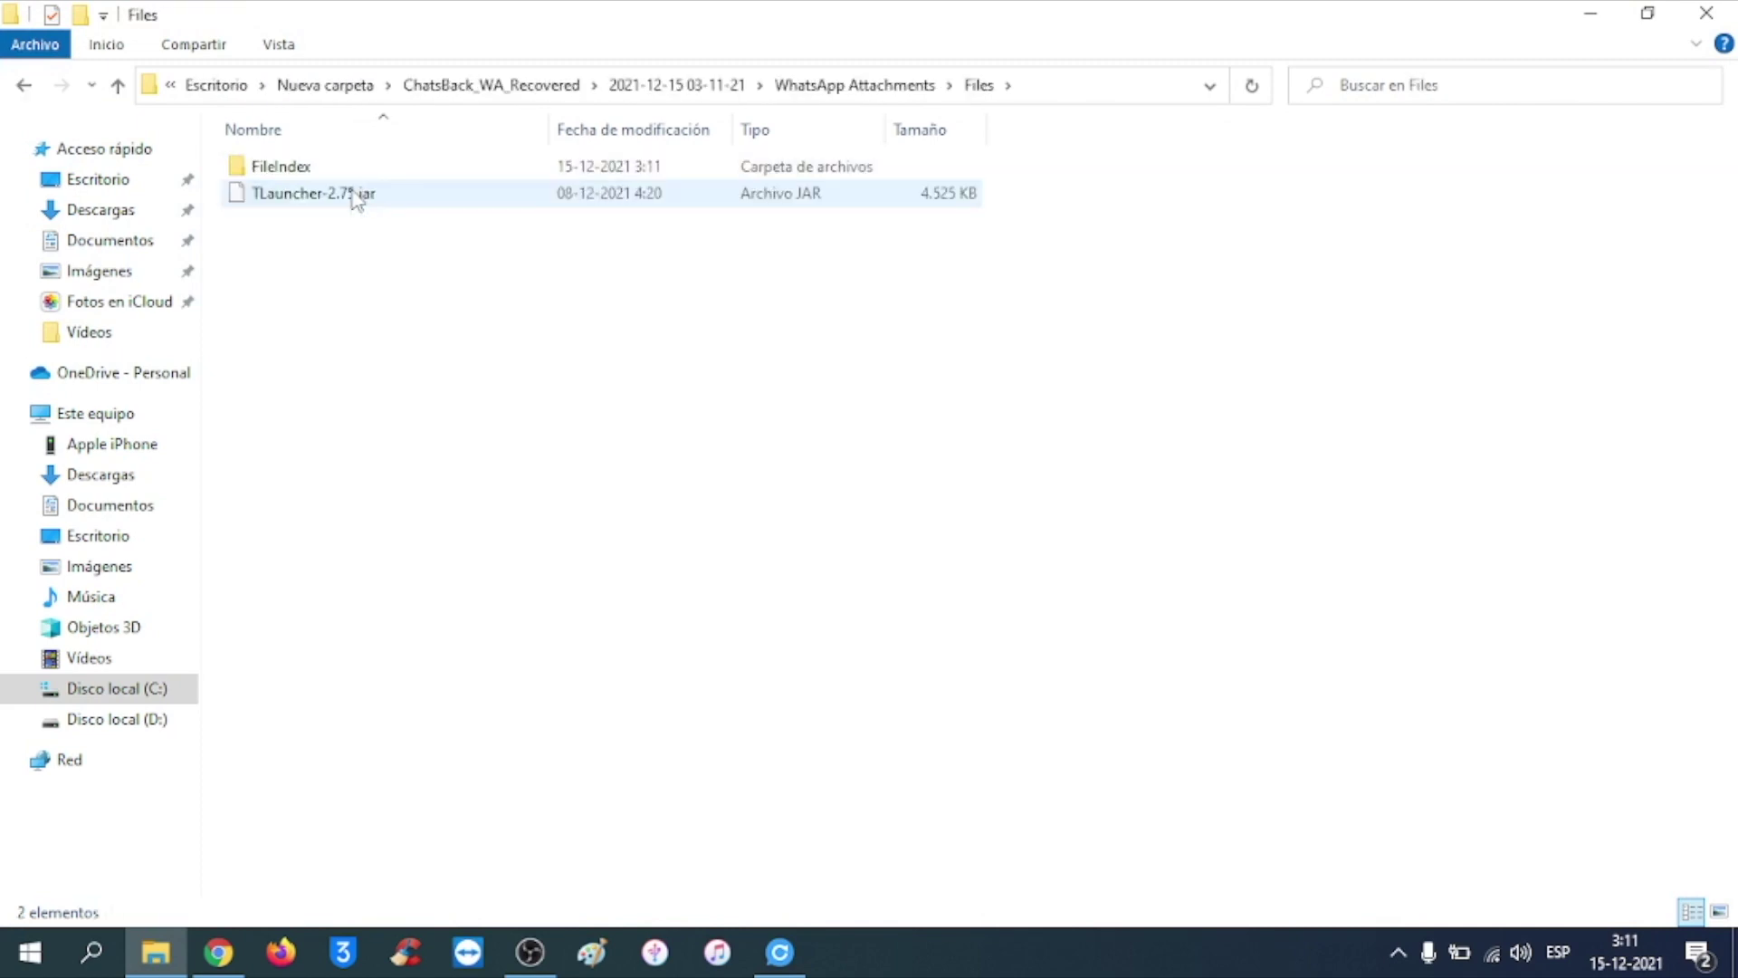
key("alt+Left")
double_click(344, 221)
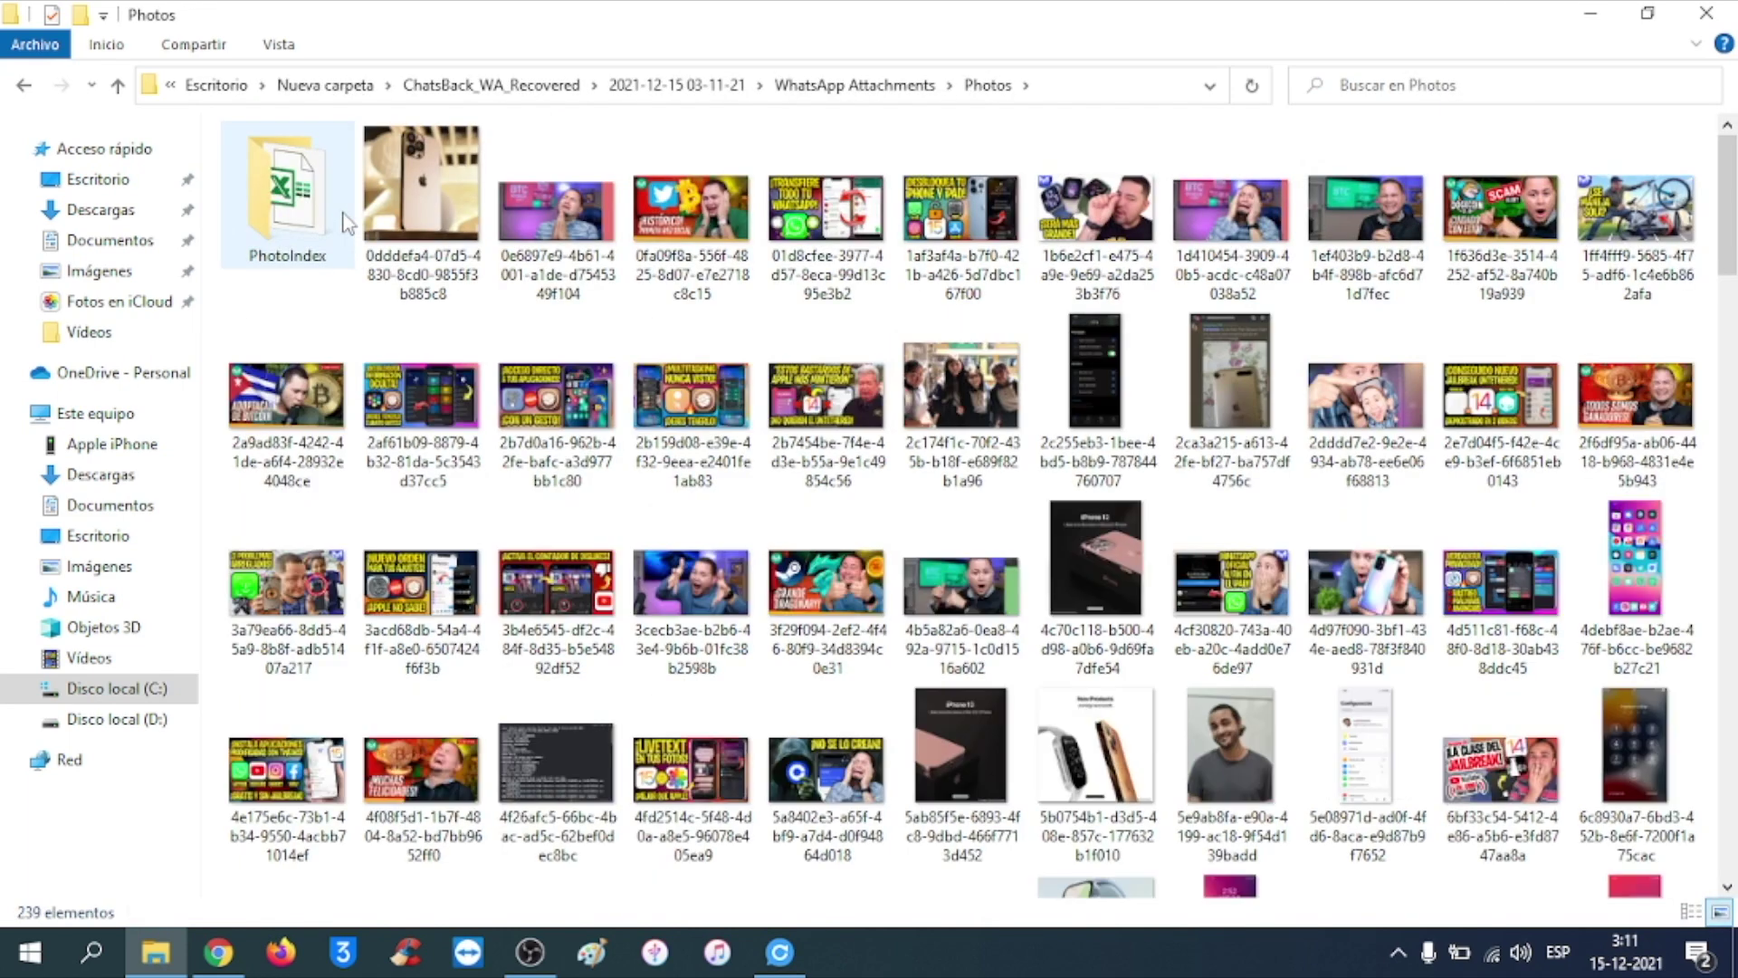
left_click(1708, 16)
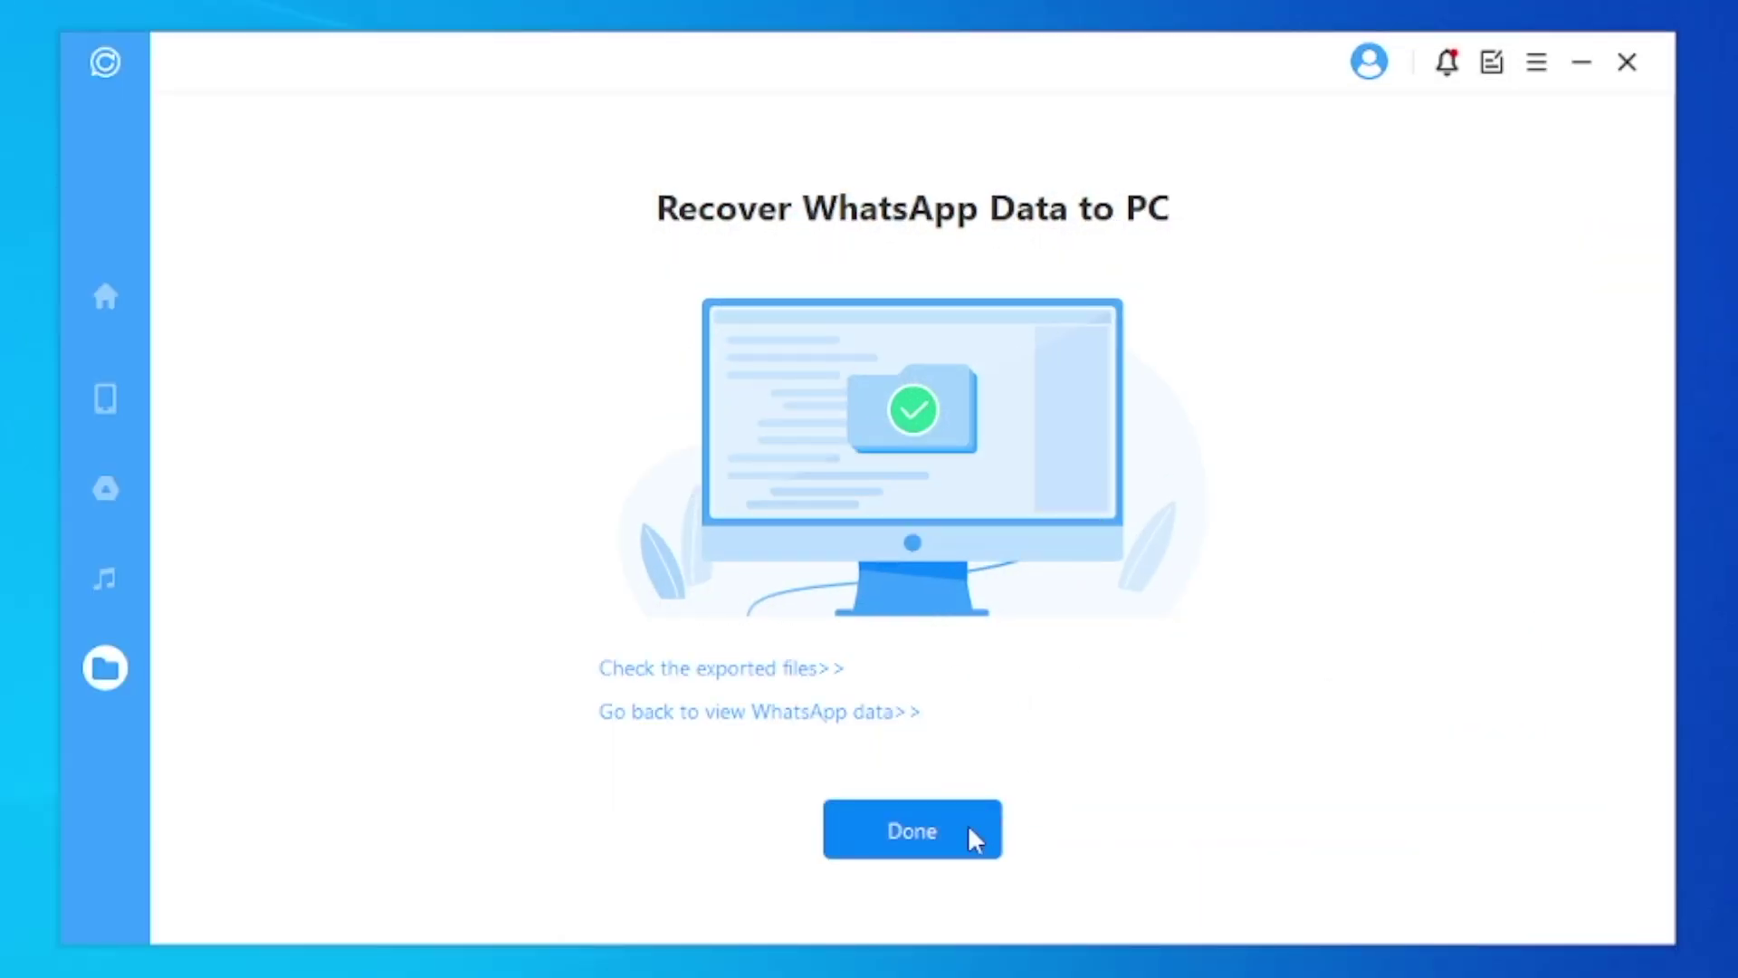
left_click(971, 839)
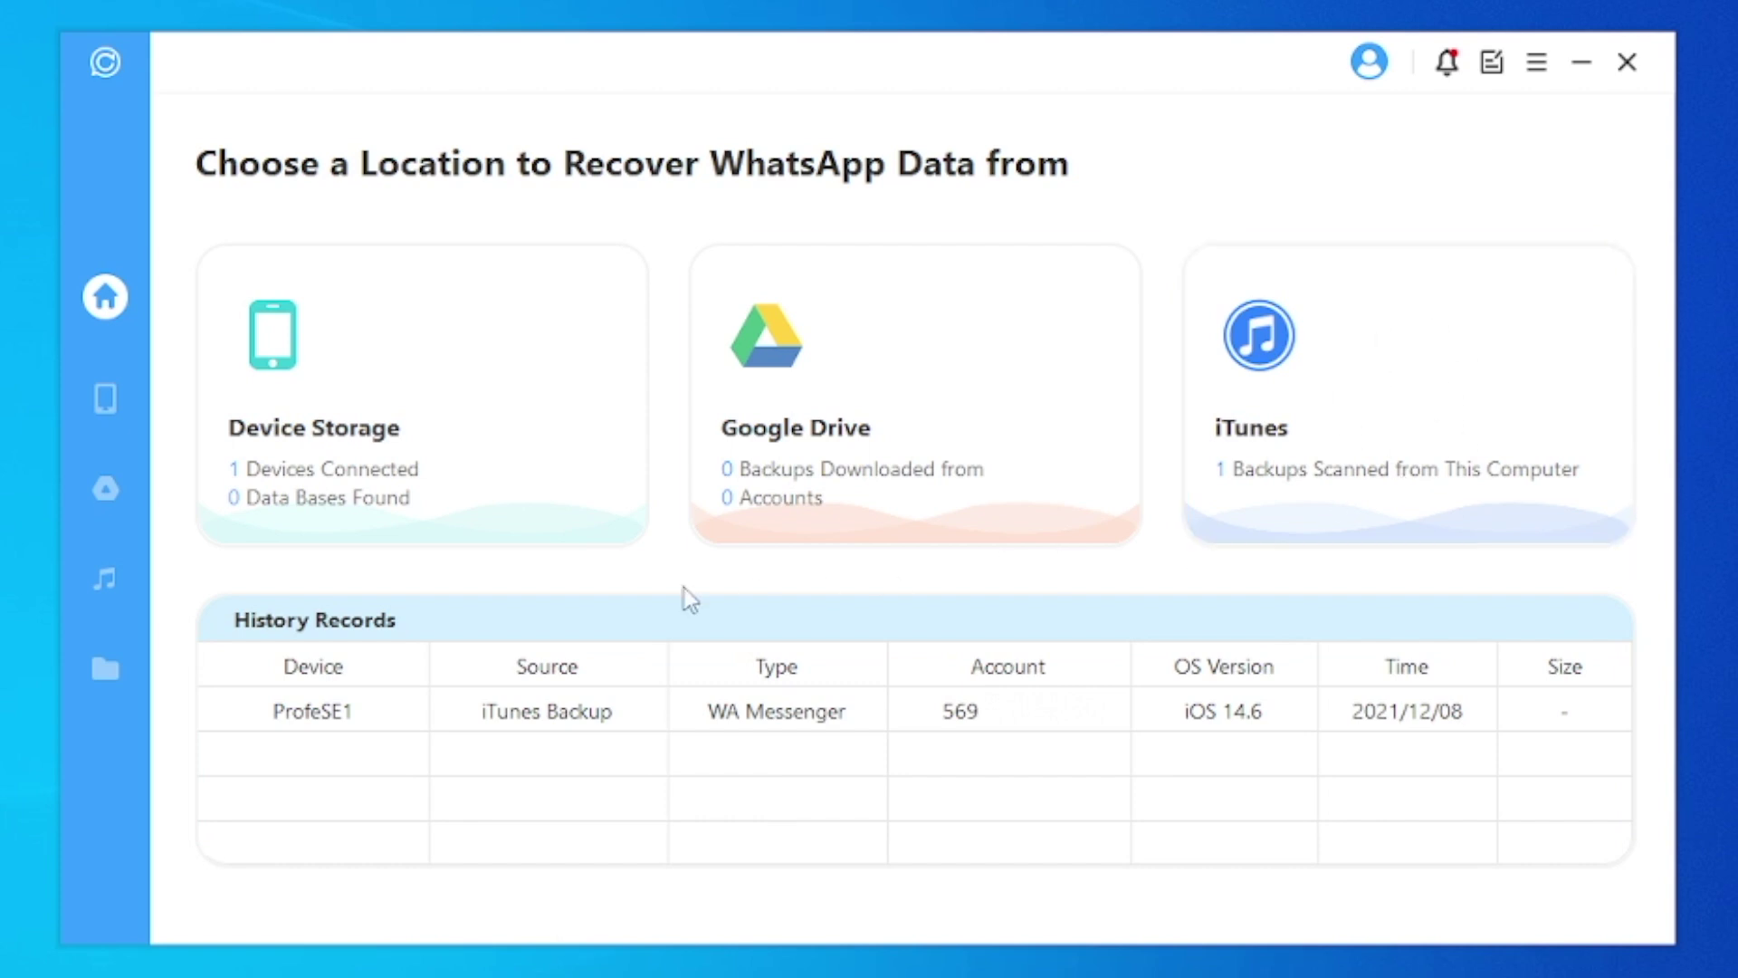
Load the WhatsApp backup from the iTunes backup list, mark its videos for recovery and preview them.
left_click(105, 587)
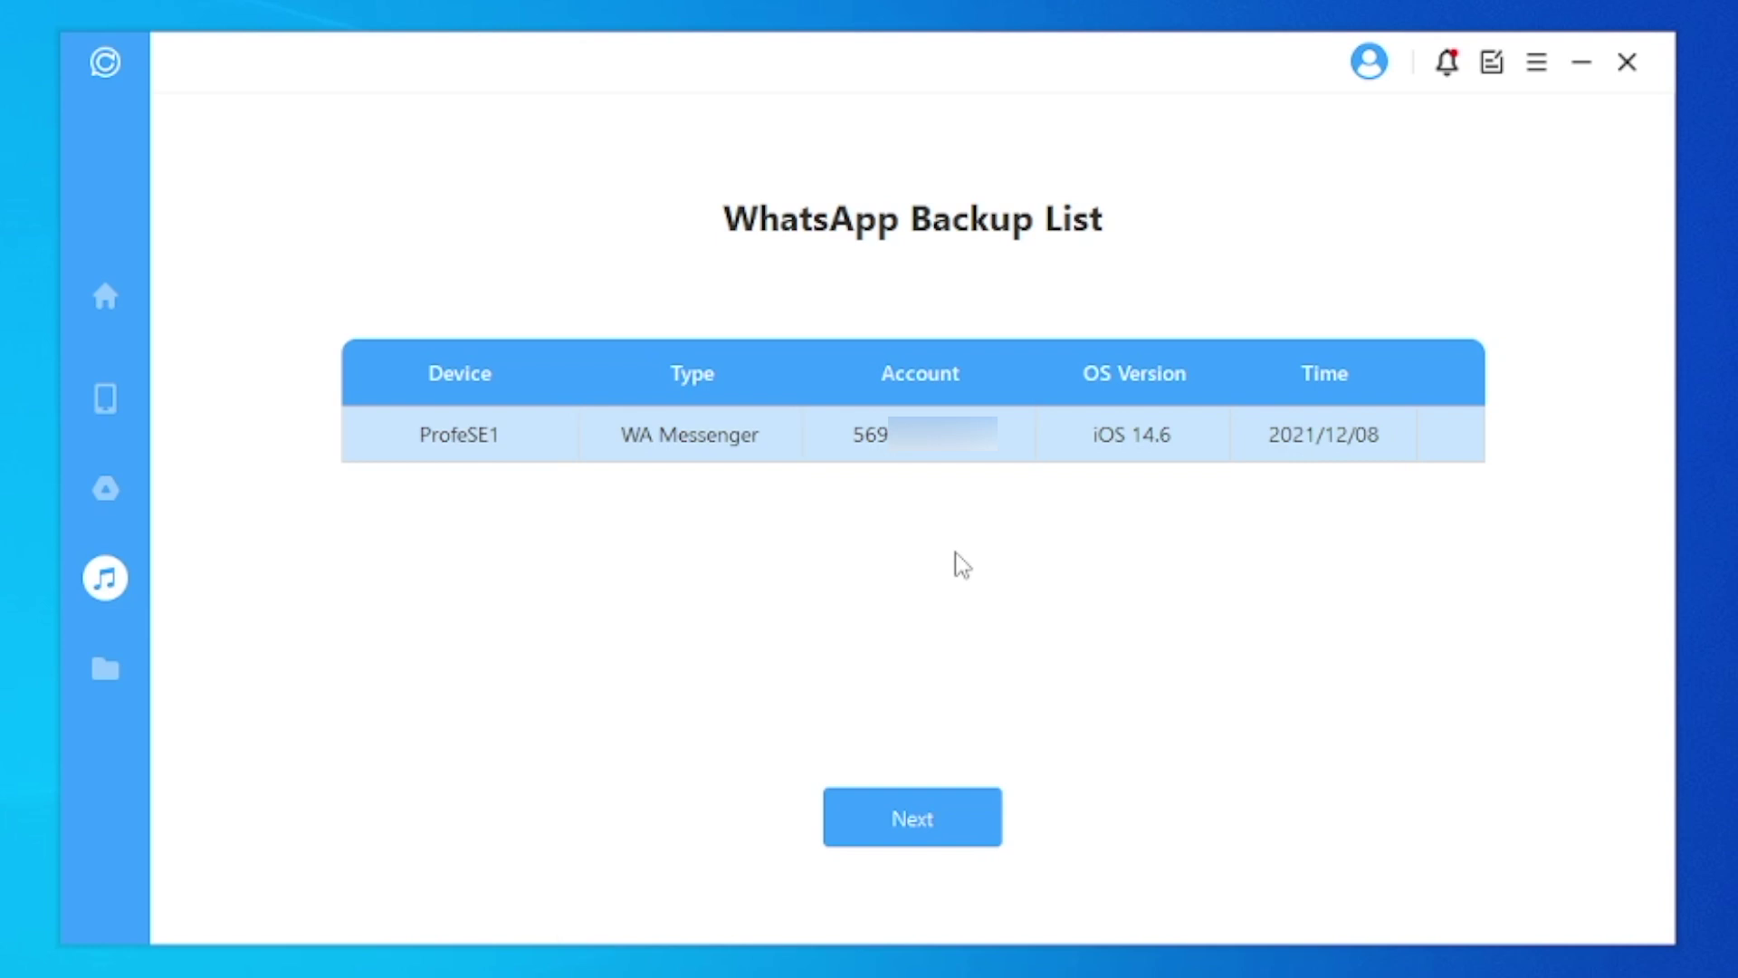
left_click(997, 816)
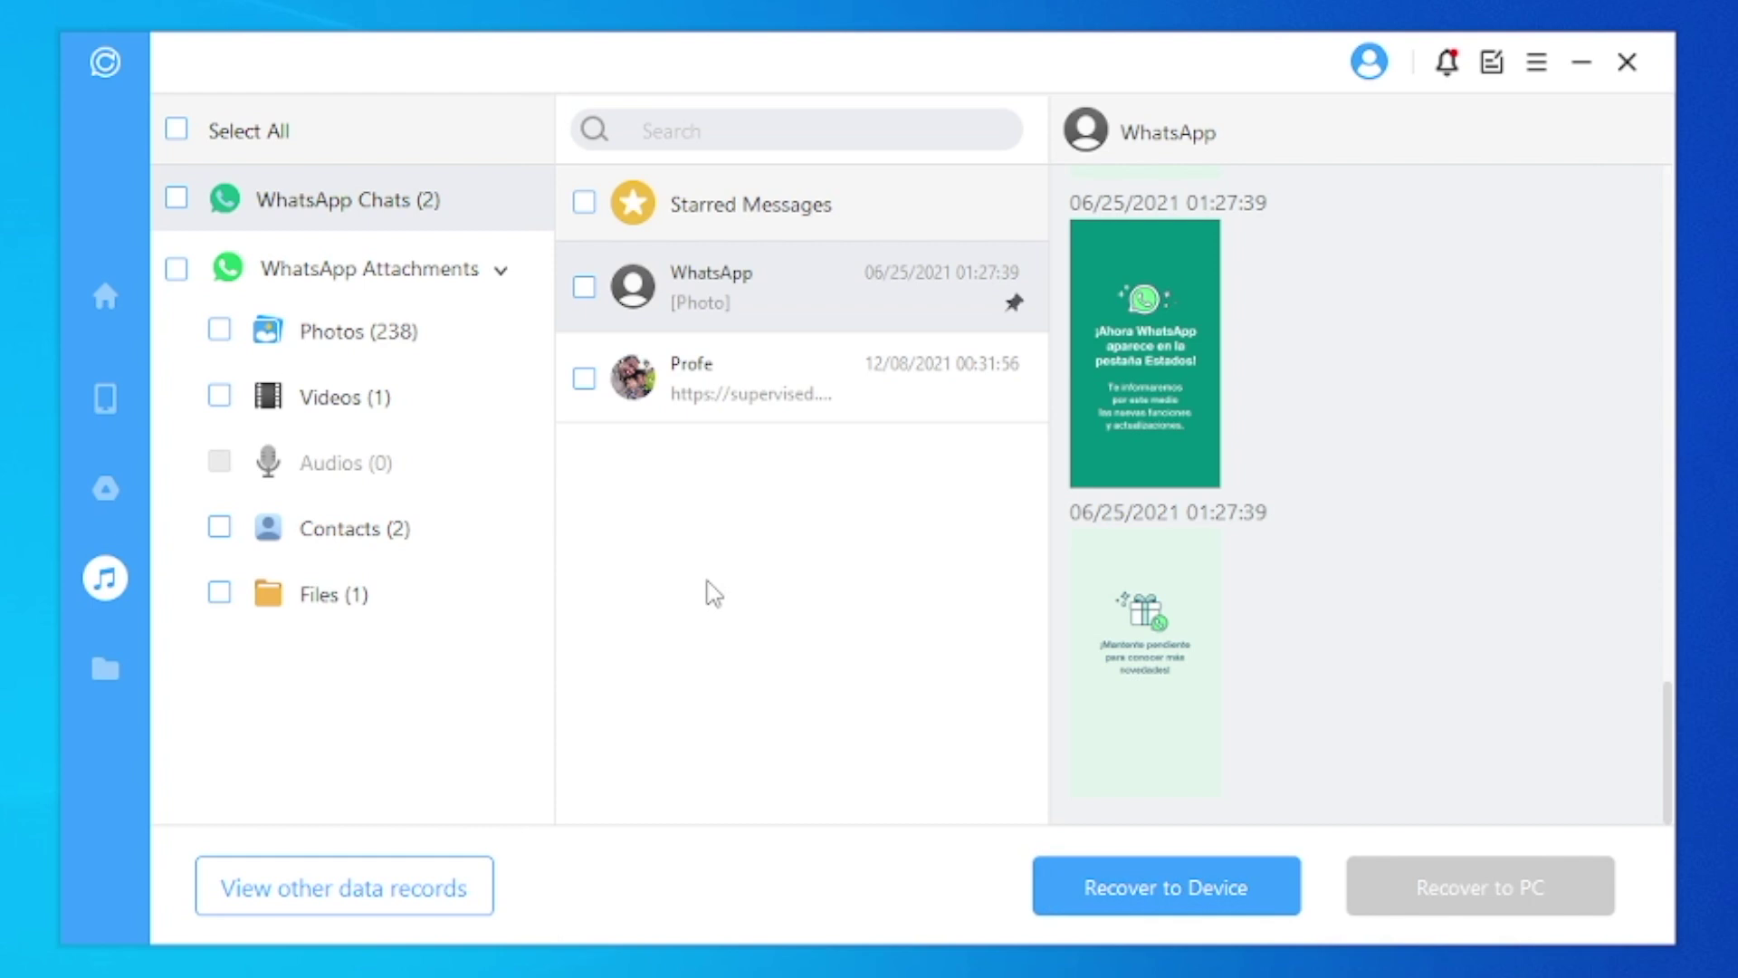
left_click(216, 397)
left_click(301, 408)
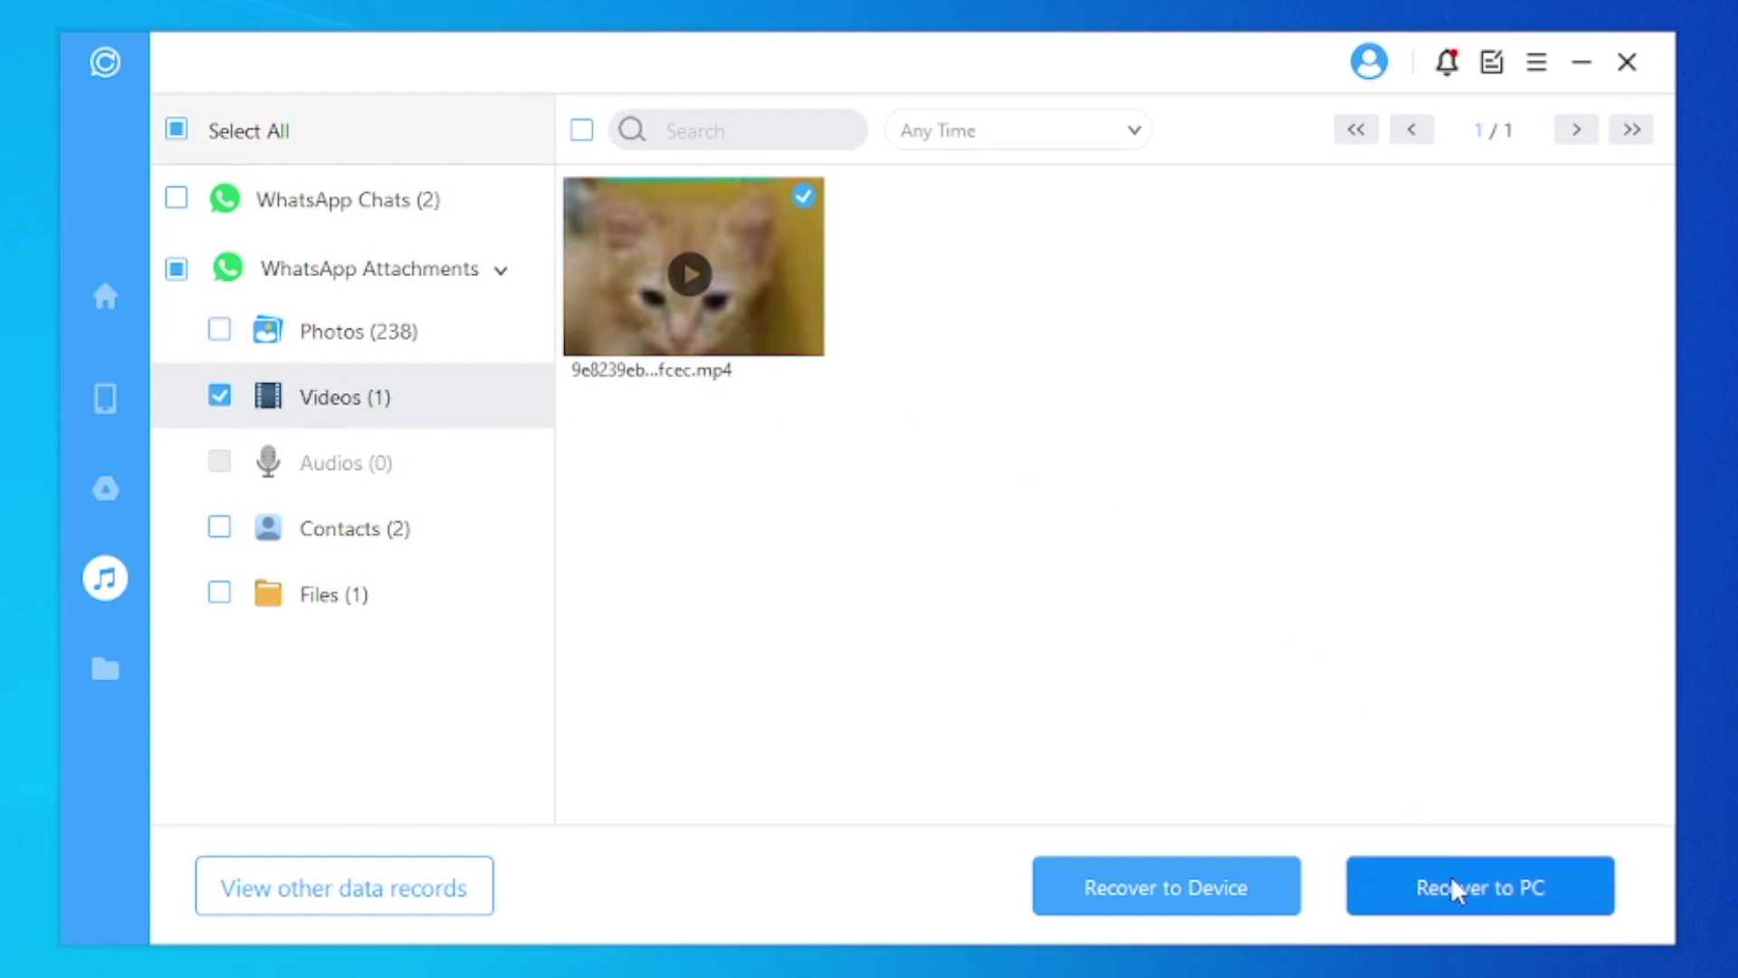
Recover the WhatsApp data to the connected device with WhatsApp Messenger as the target, and finish the recovery.
left_click(1266, 897)
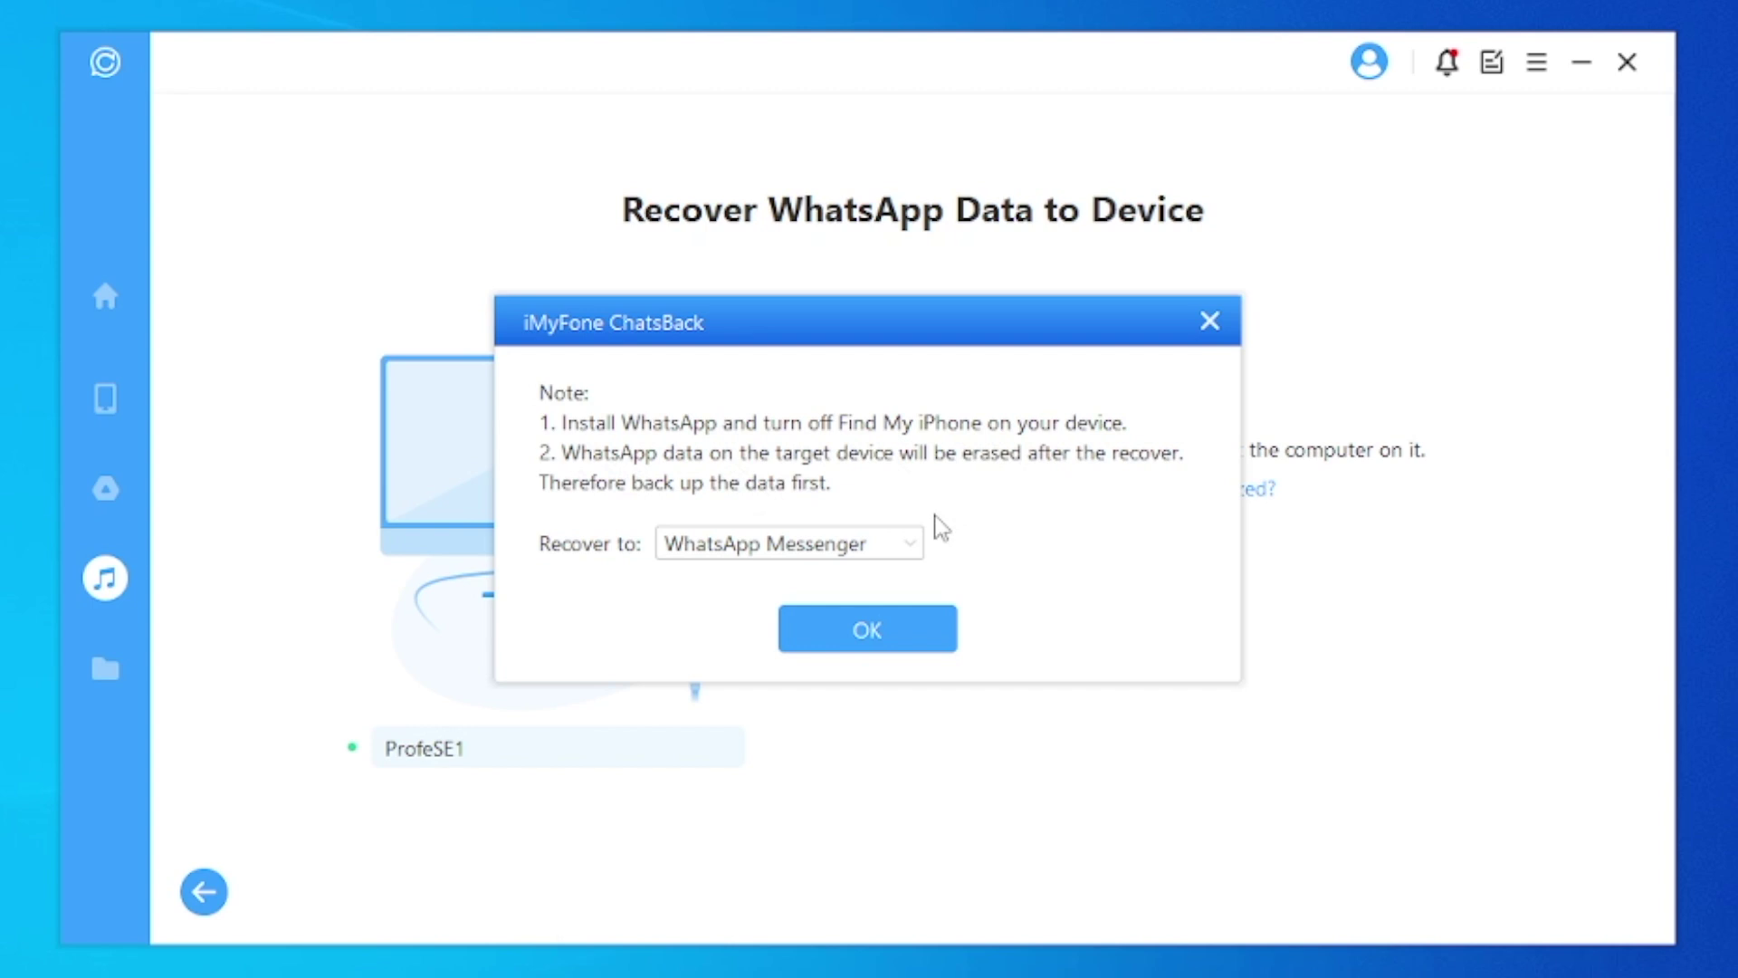
left_click(912, 546)
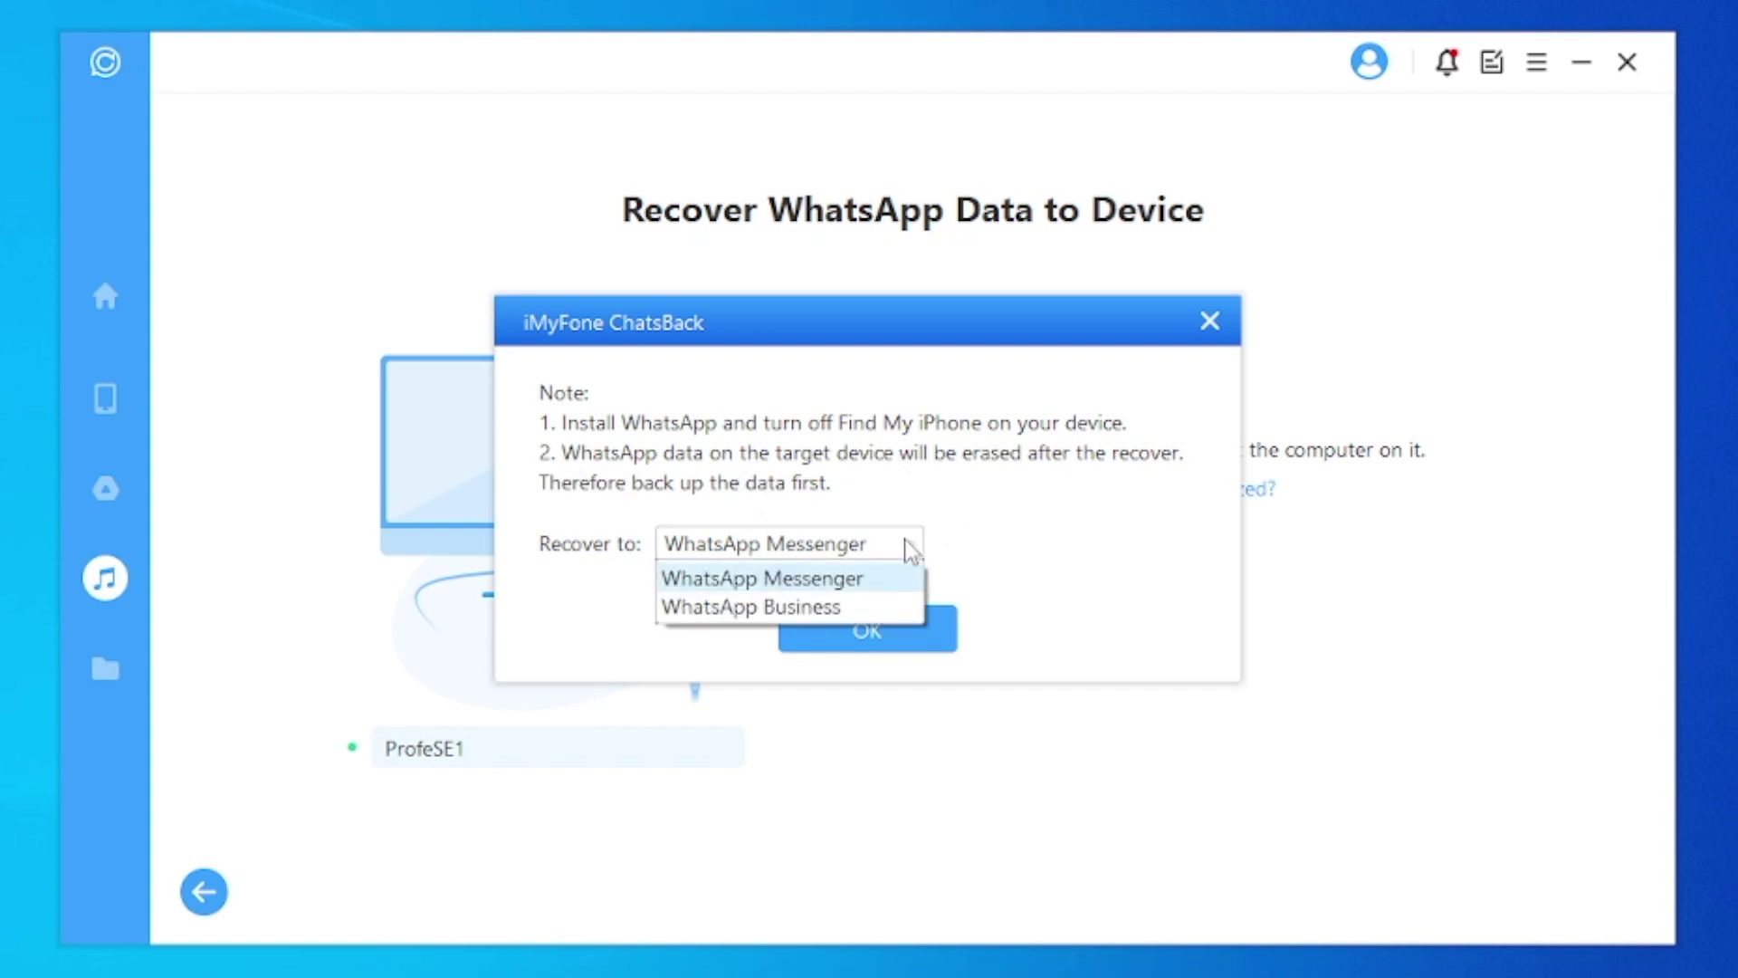
left_click(883, 584)
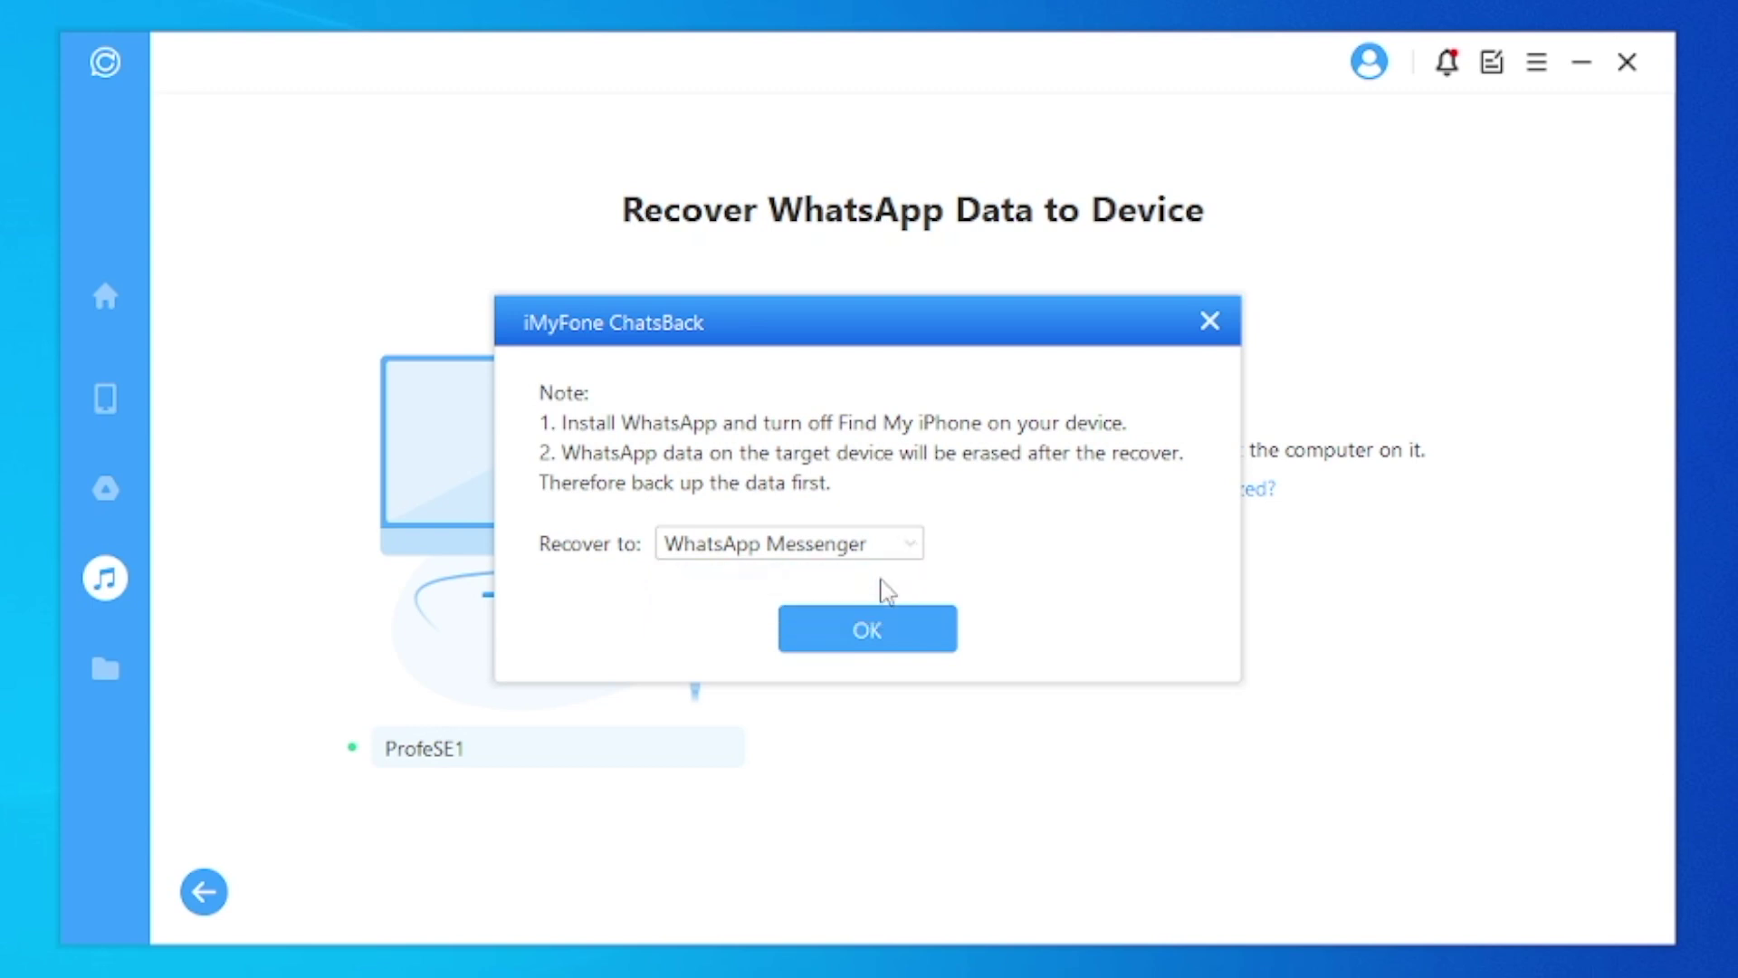
left_click(901, 629)
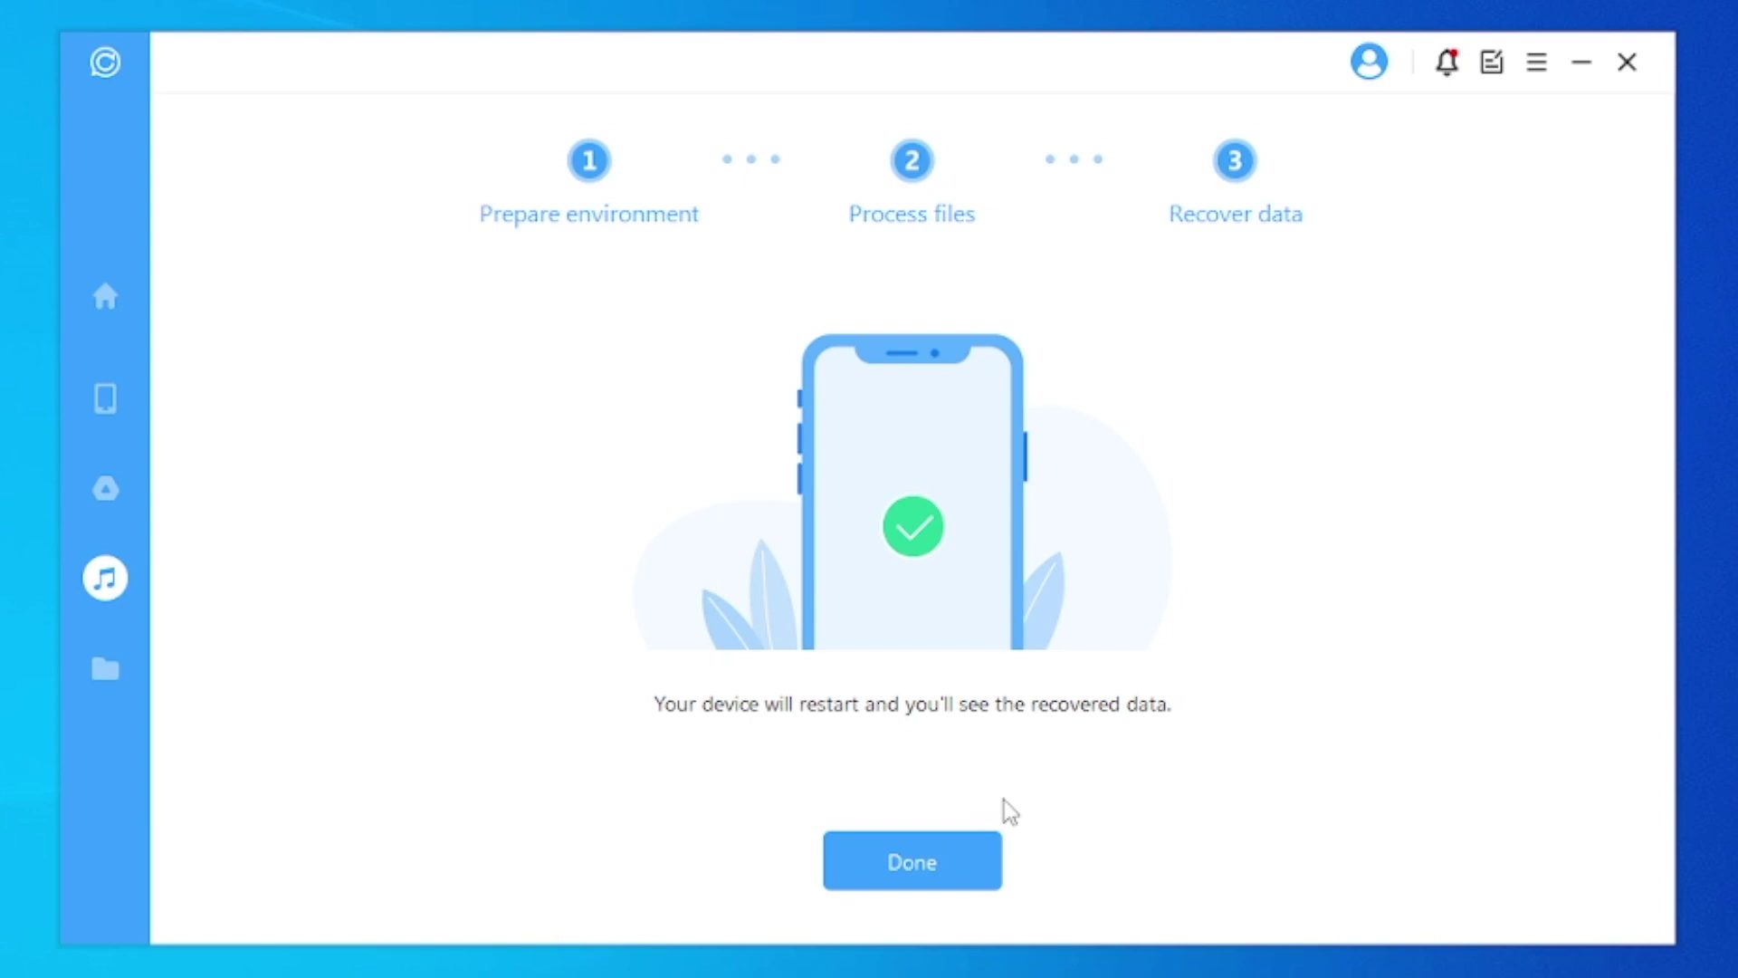
left_click(959, 862)
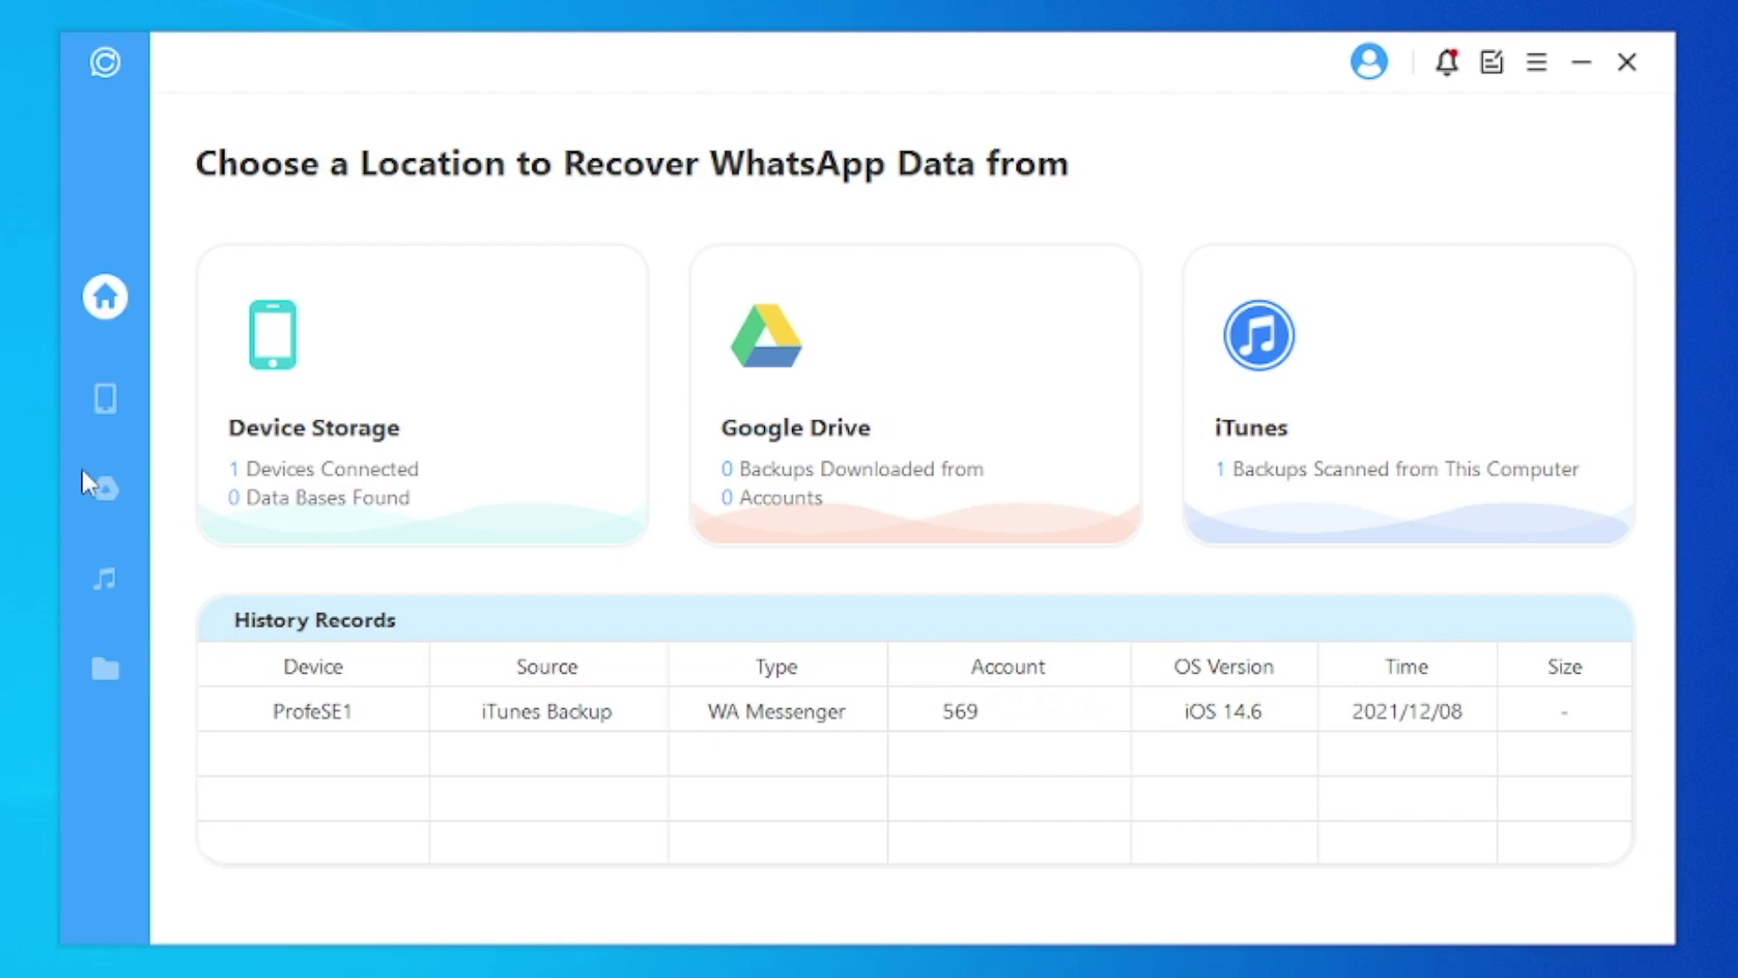
Open the Google account sign-in form for recovering WhatsApp data from Google Drive.
left_click(121, 493)
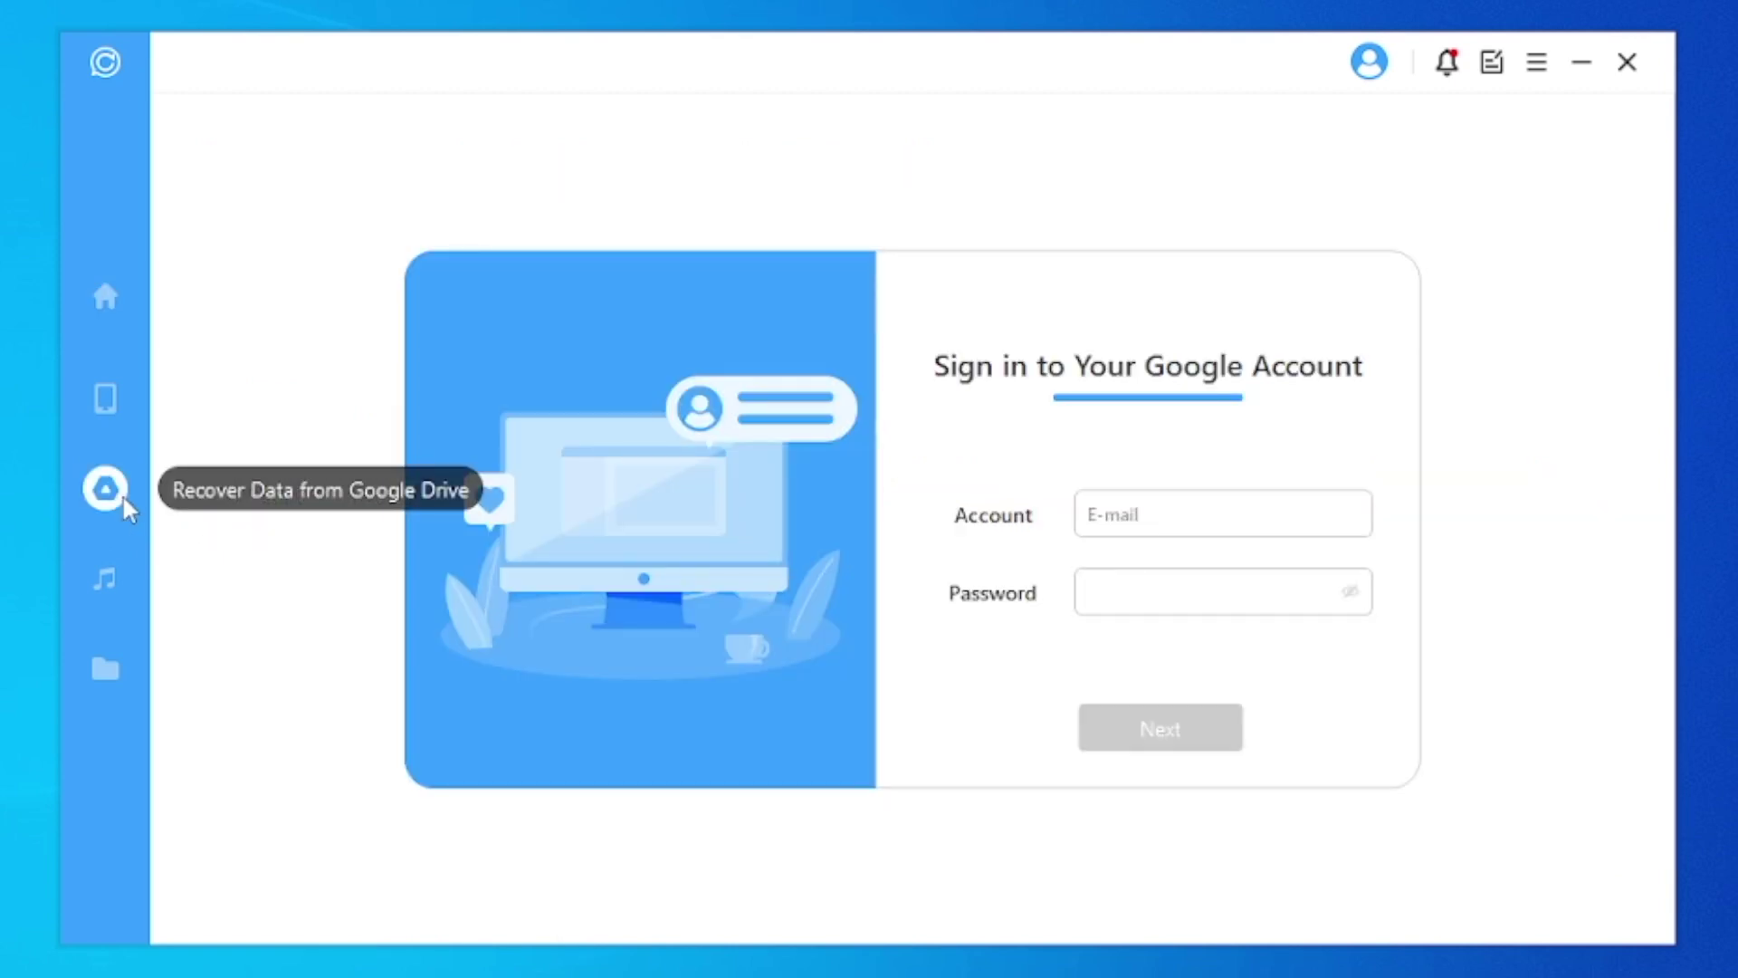
left_click(1160, 513)
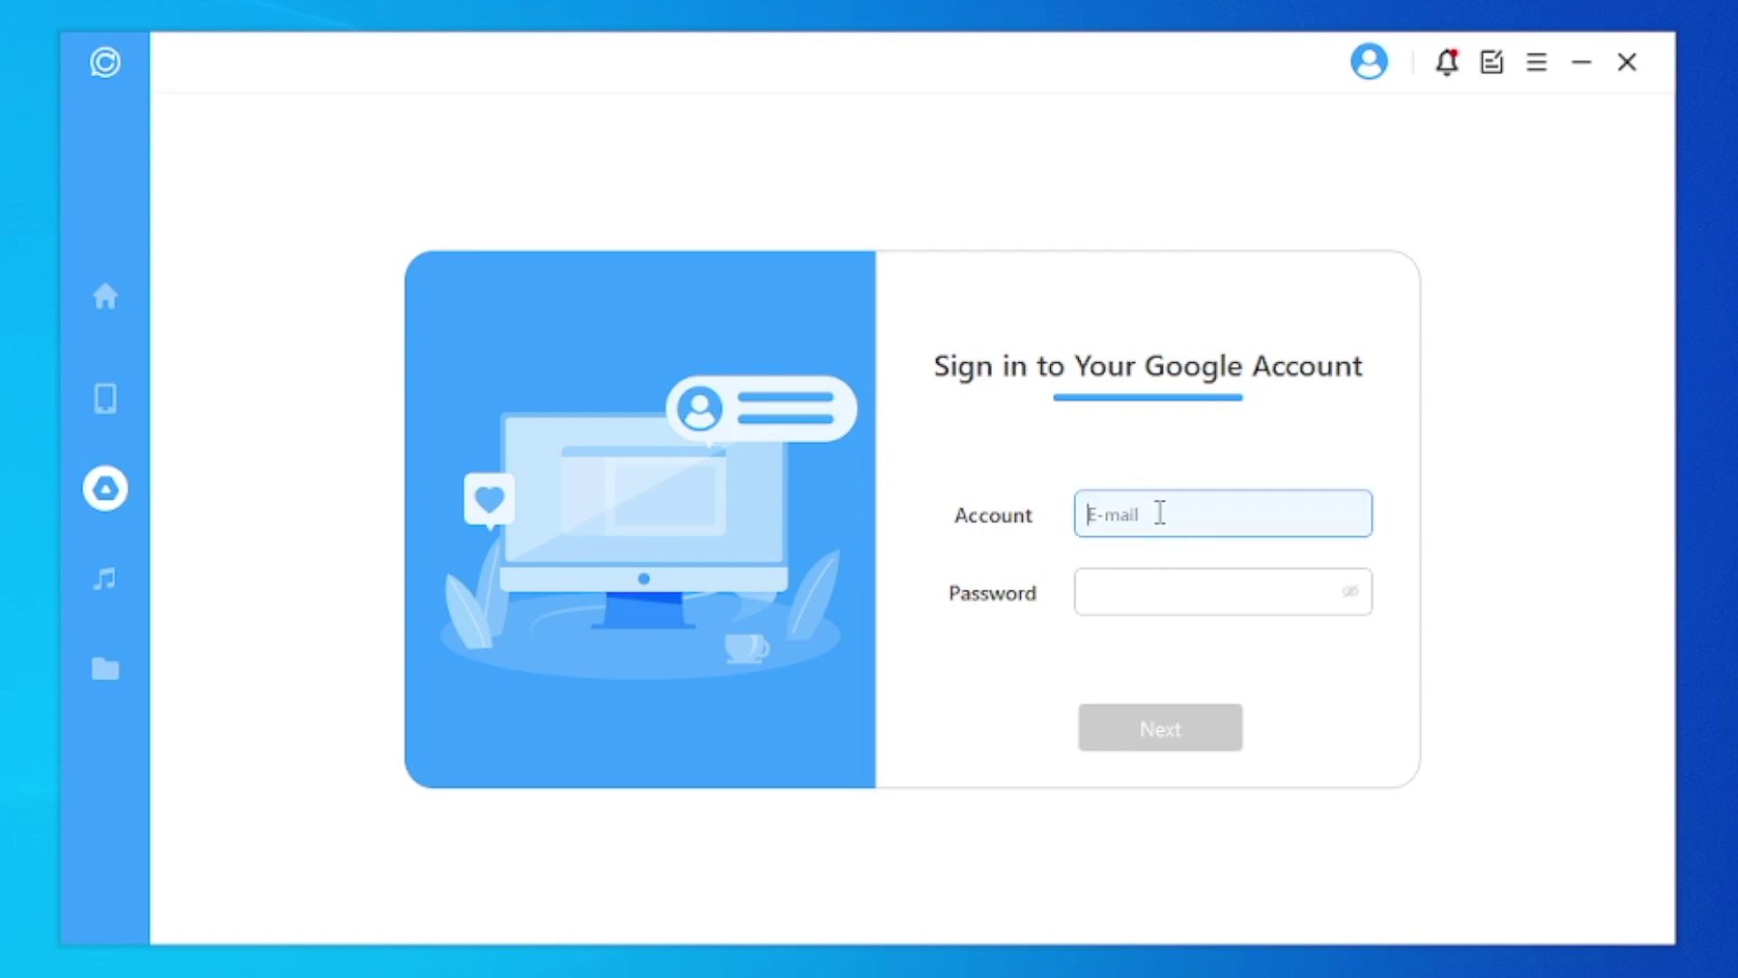
left_click(1176, 586)
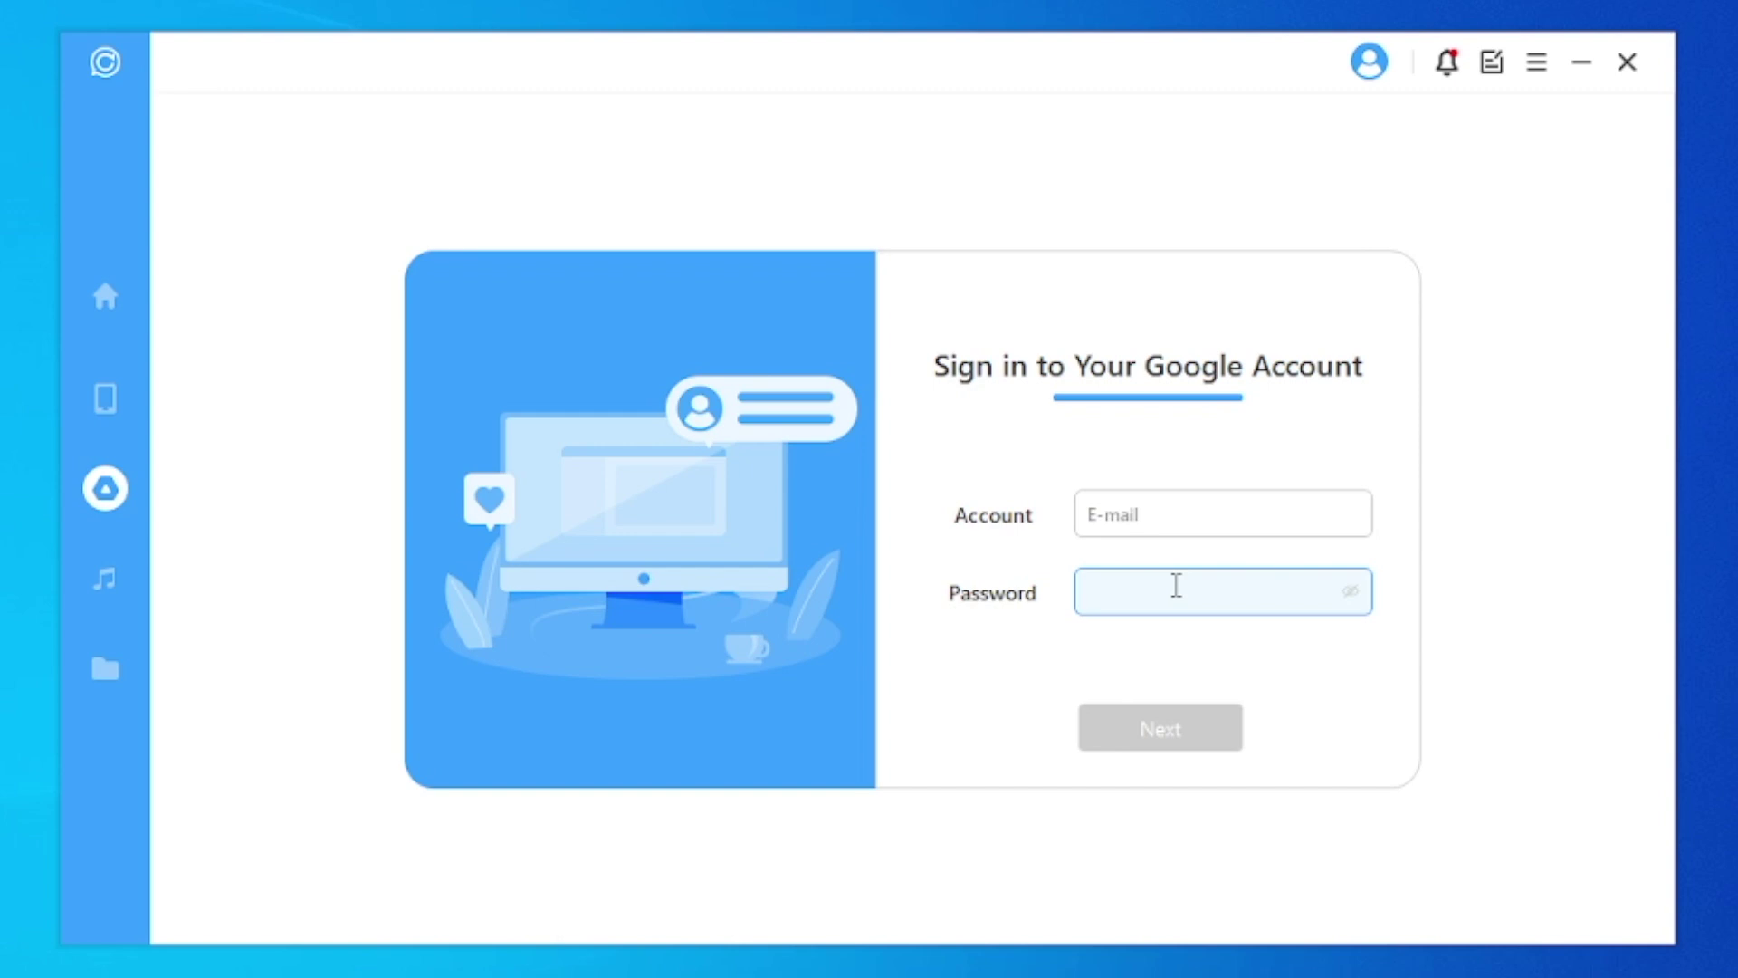
Return to the recovery locations and scan the connected device's storage for WhatsApp Messenger data.
left_click(108, 296)
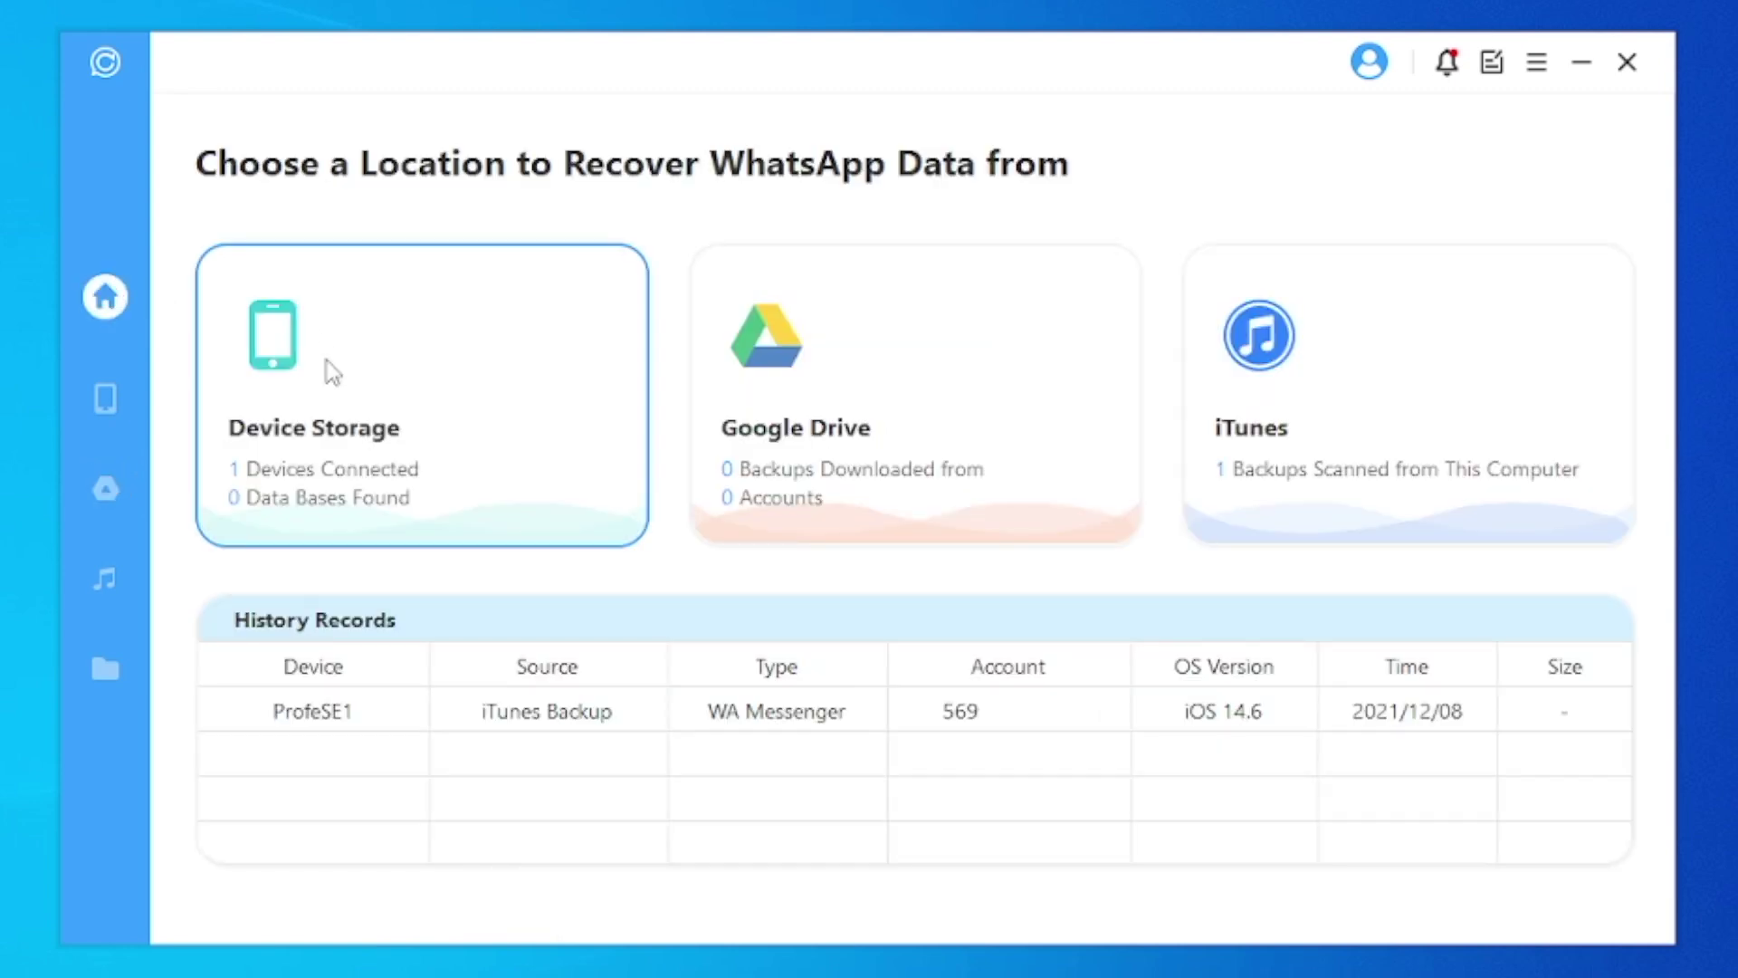
left_click(383, 335)
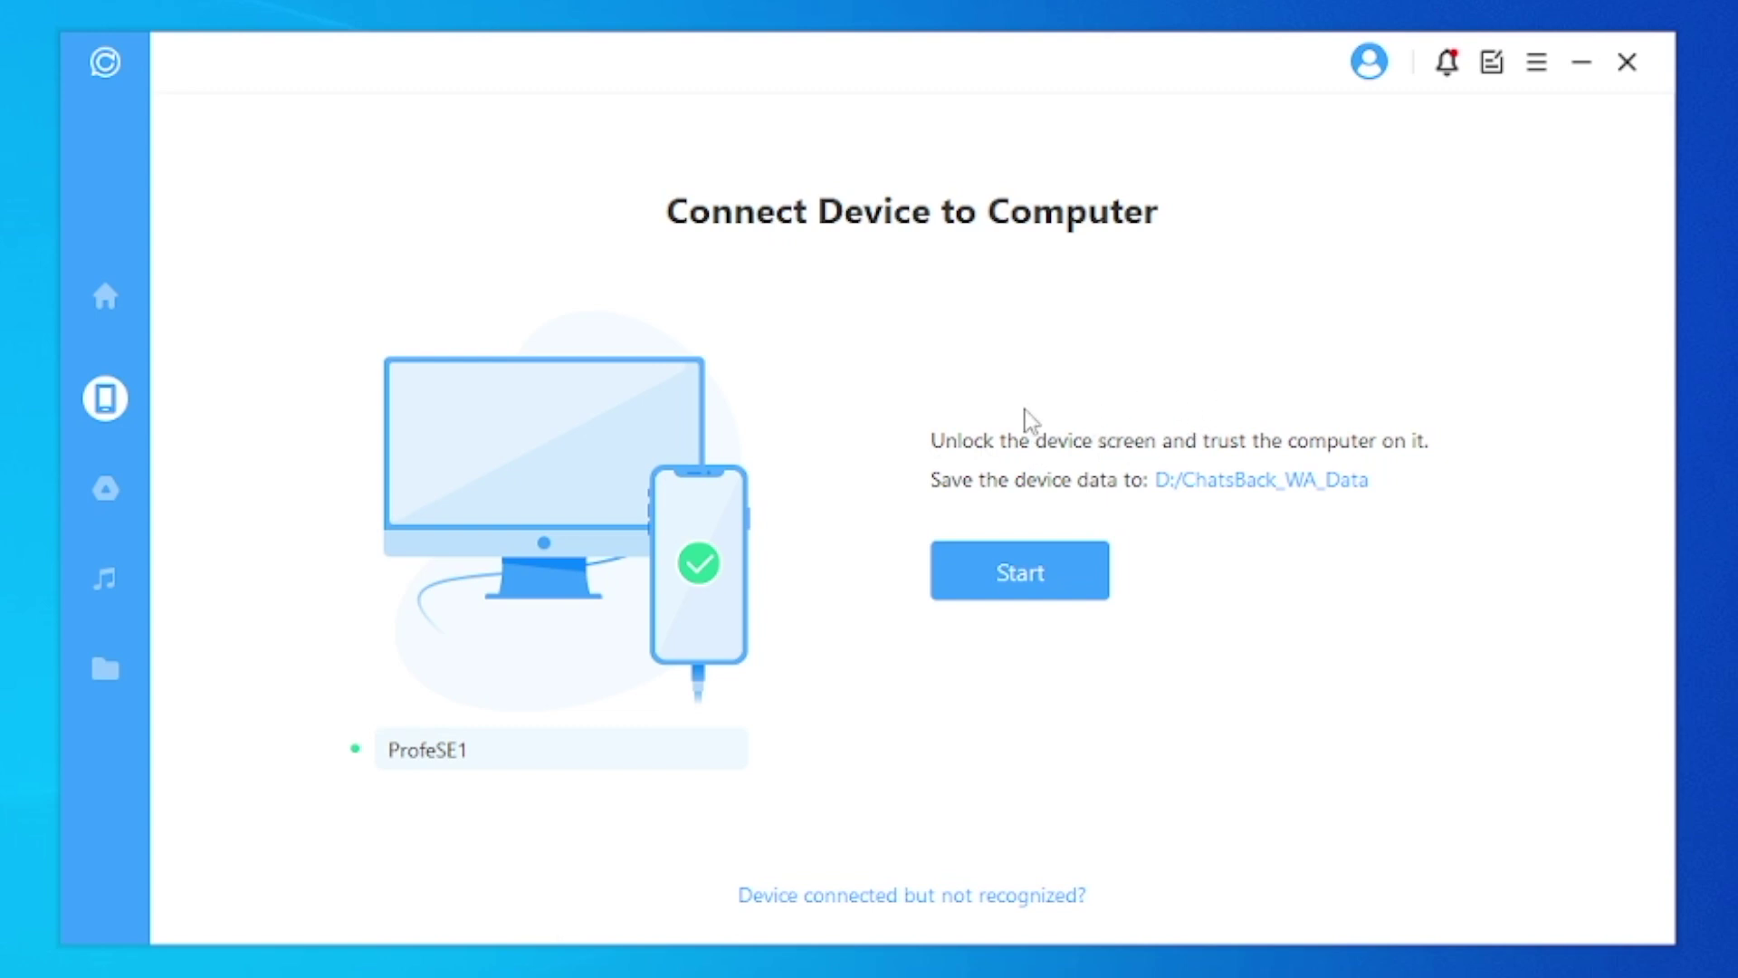
left_click(1084, 558)
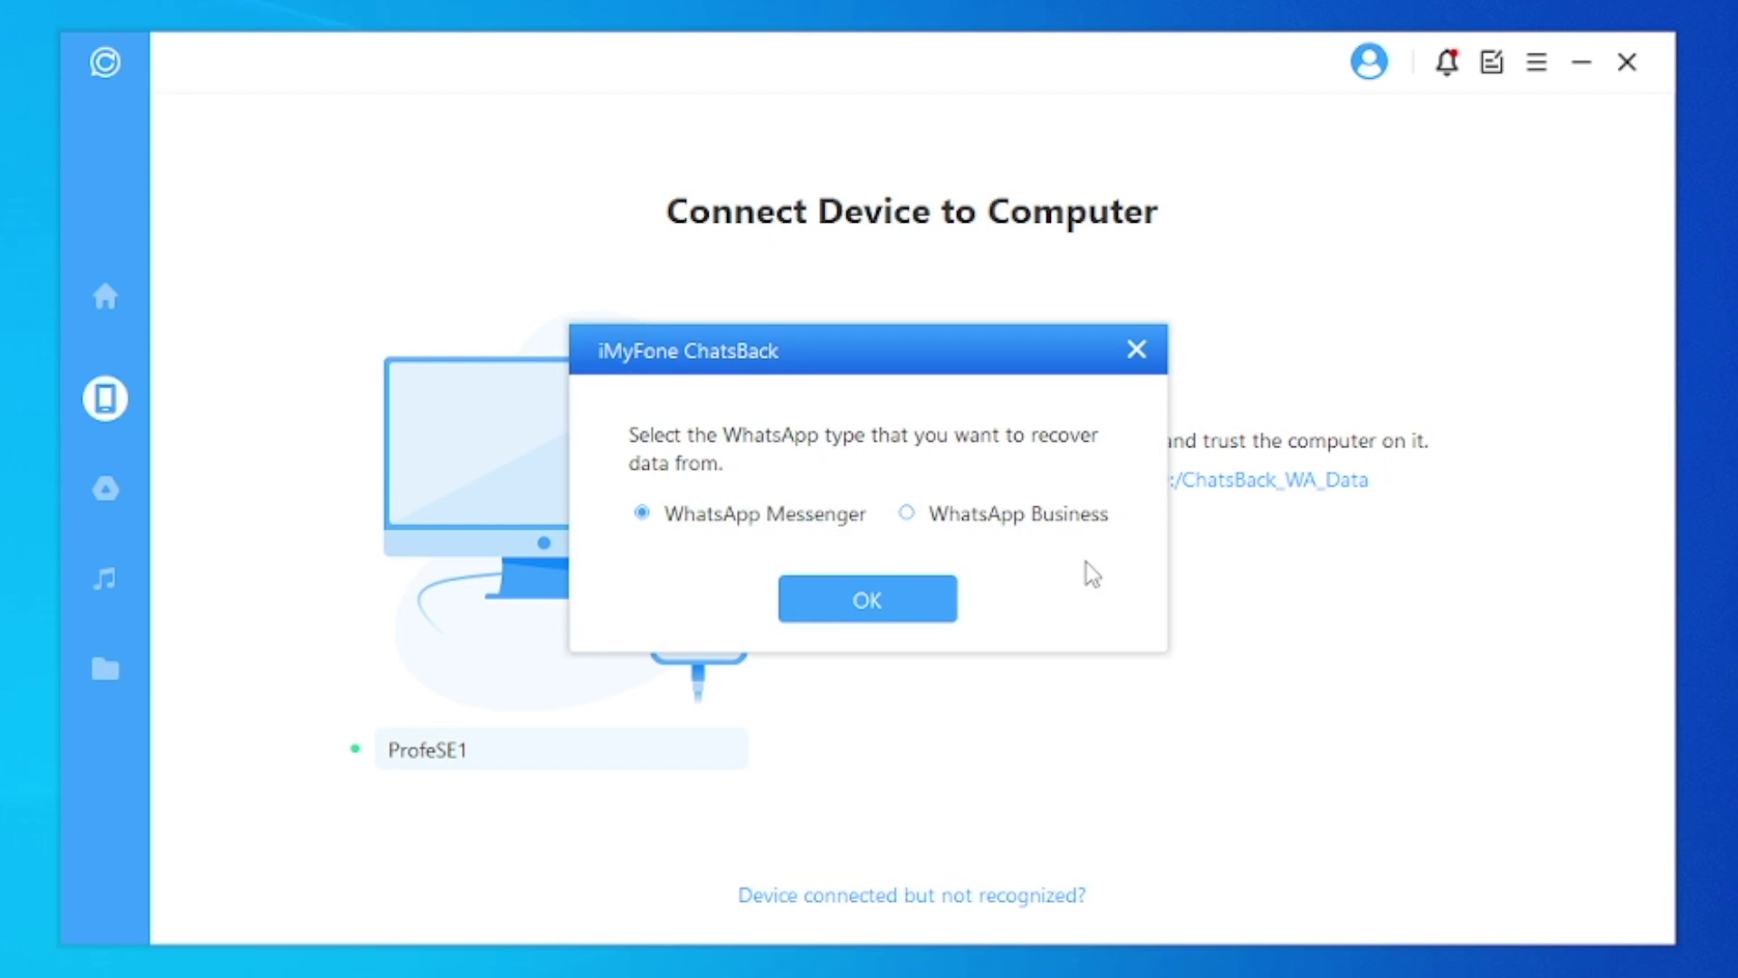
left_click(929, 517)
left_click(774, 520)
left_click(996, 522)
left_click(819, 519)
left_click(935, 589)
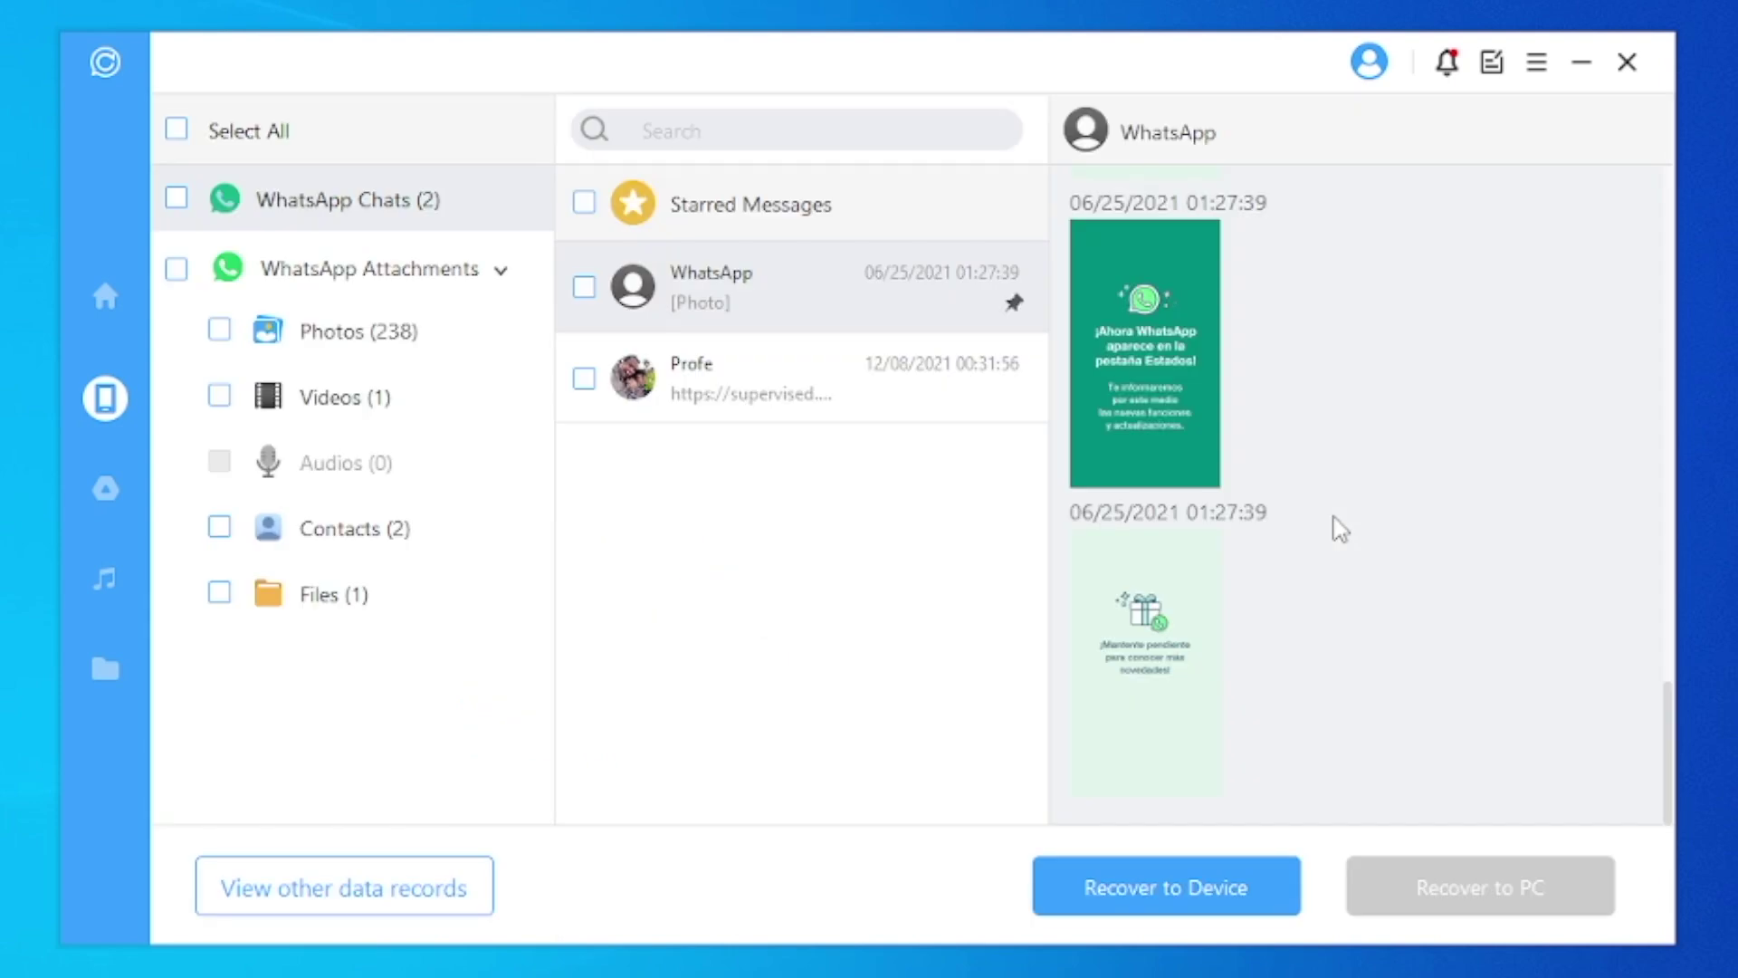
View the scanned files, mark all photos in WhatsApp Attachments and start the recovery to the device.
left_click(224, 593)
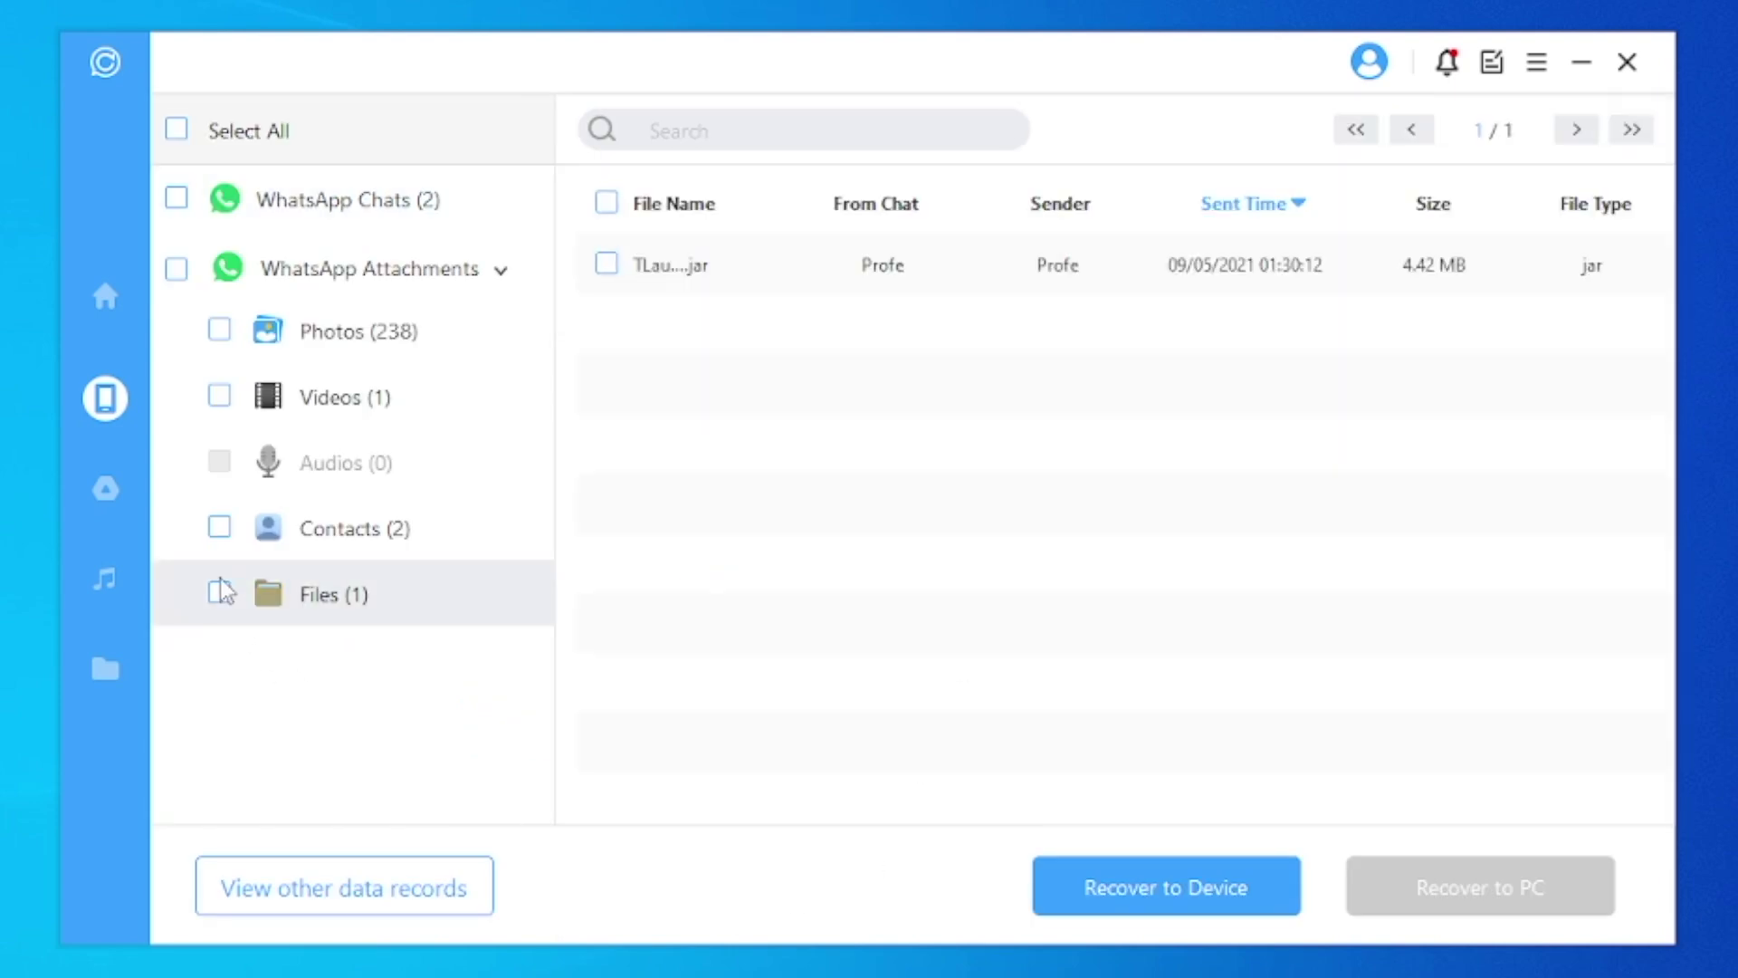
left_click(220, 329)
left_click(328, 353)
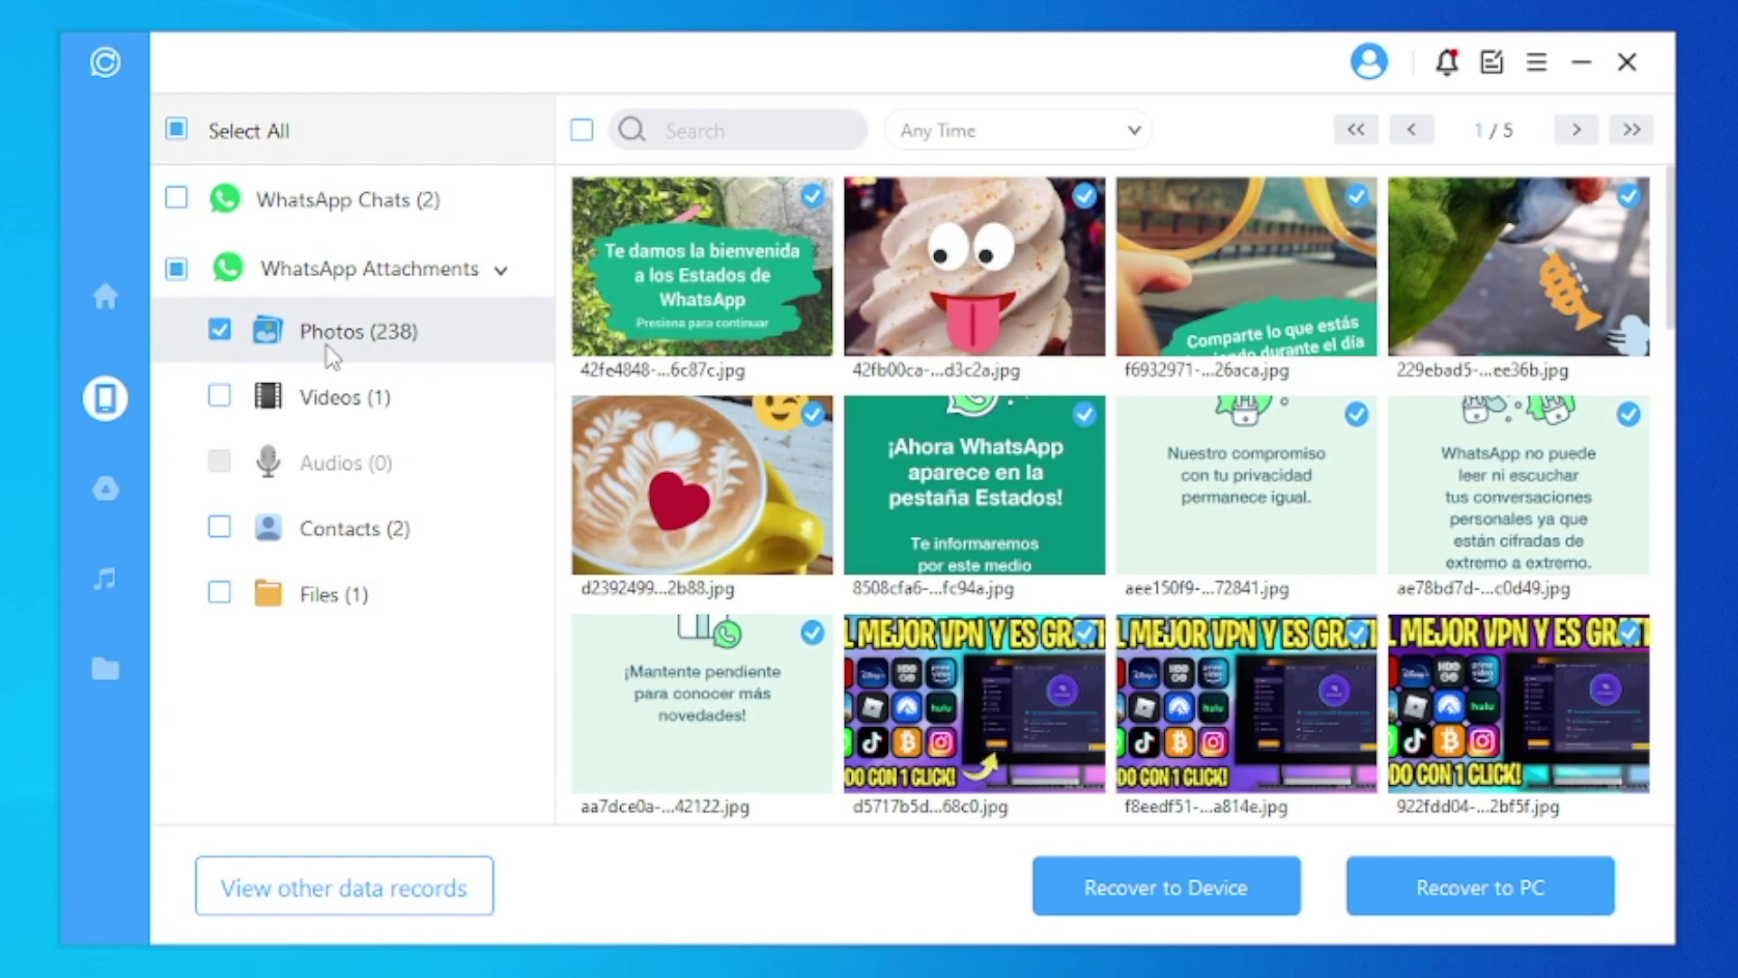
left_click(1186, 905)
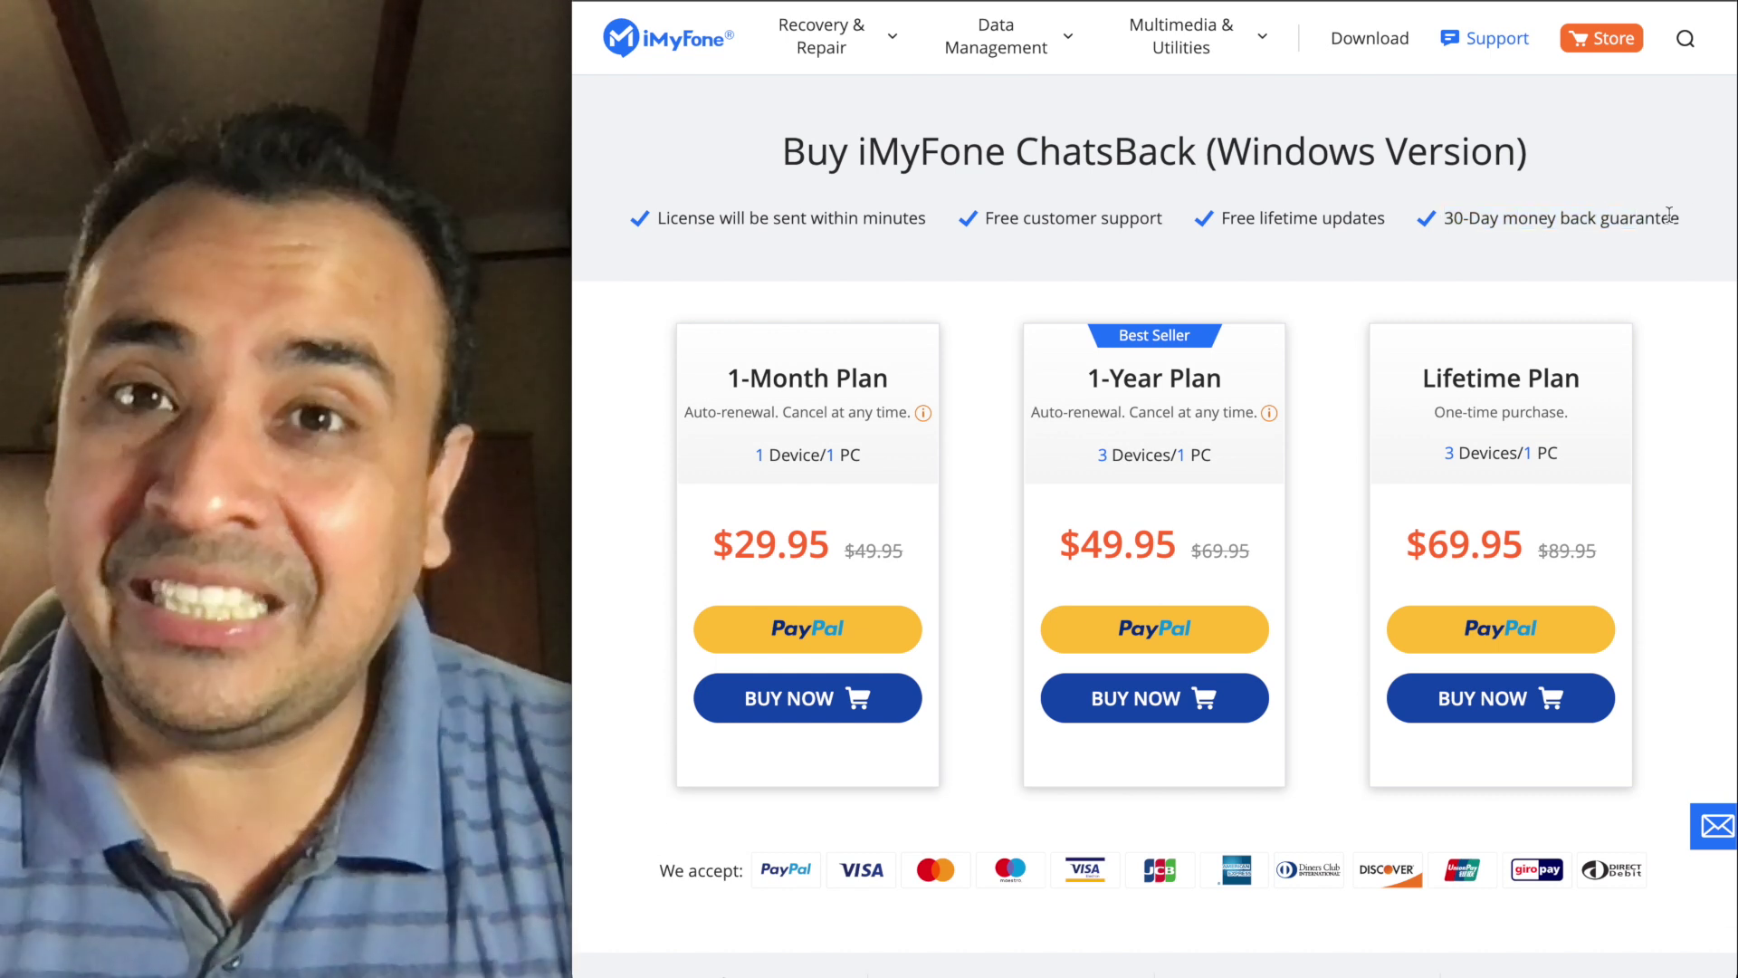
left_click_drag(1395, 226, 986, 219)
left_click(1168, 216)
left_click(1014, 217)
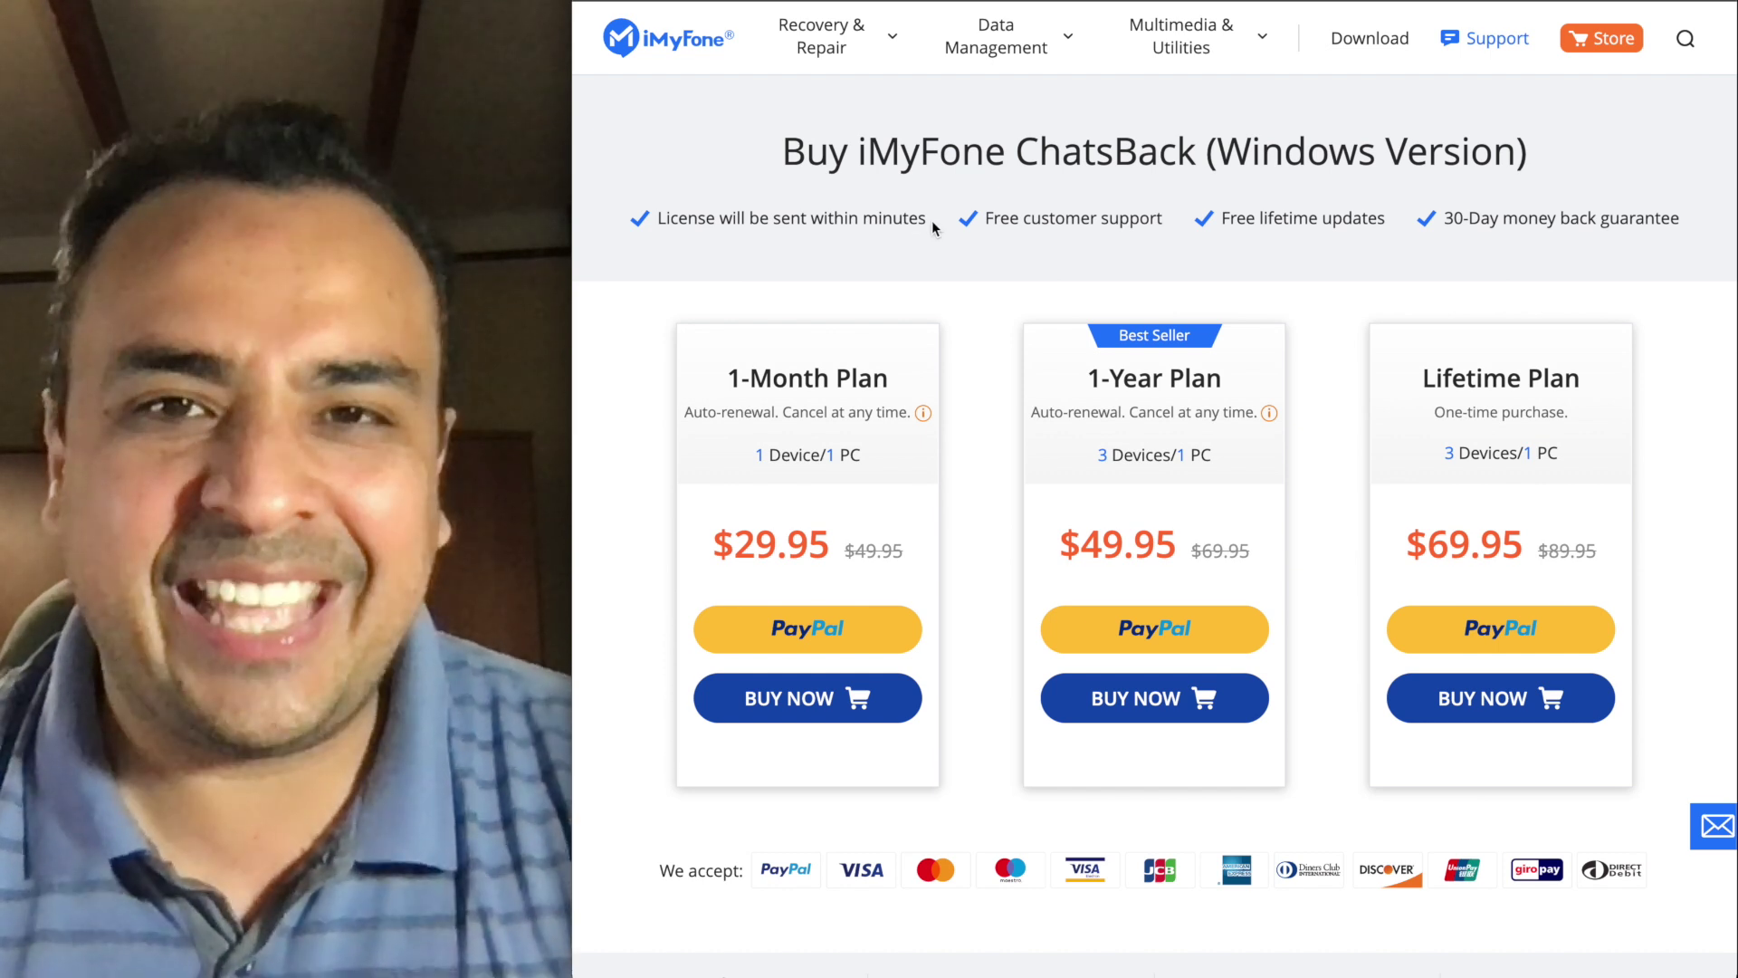
left_click_drag(932, 220, 658, 219)
left_click(727, 215)
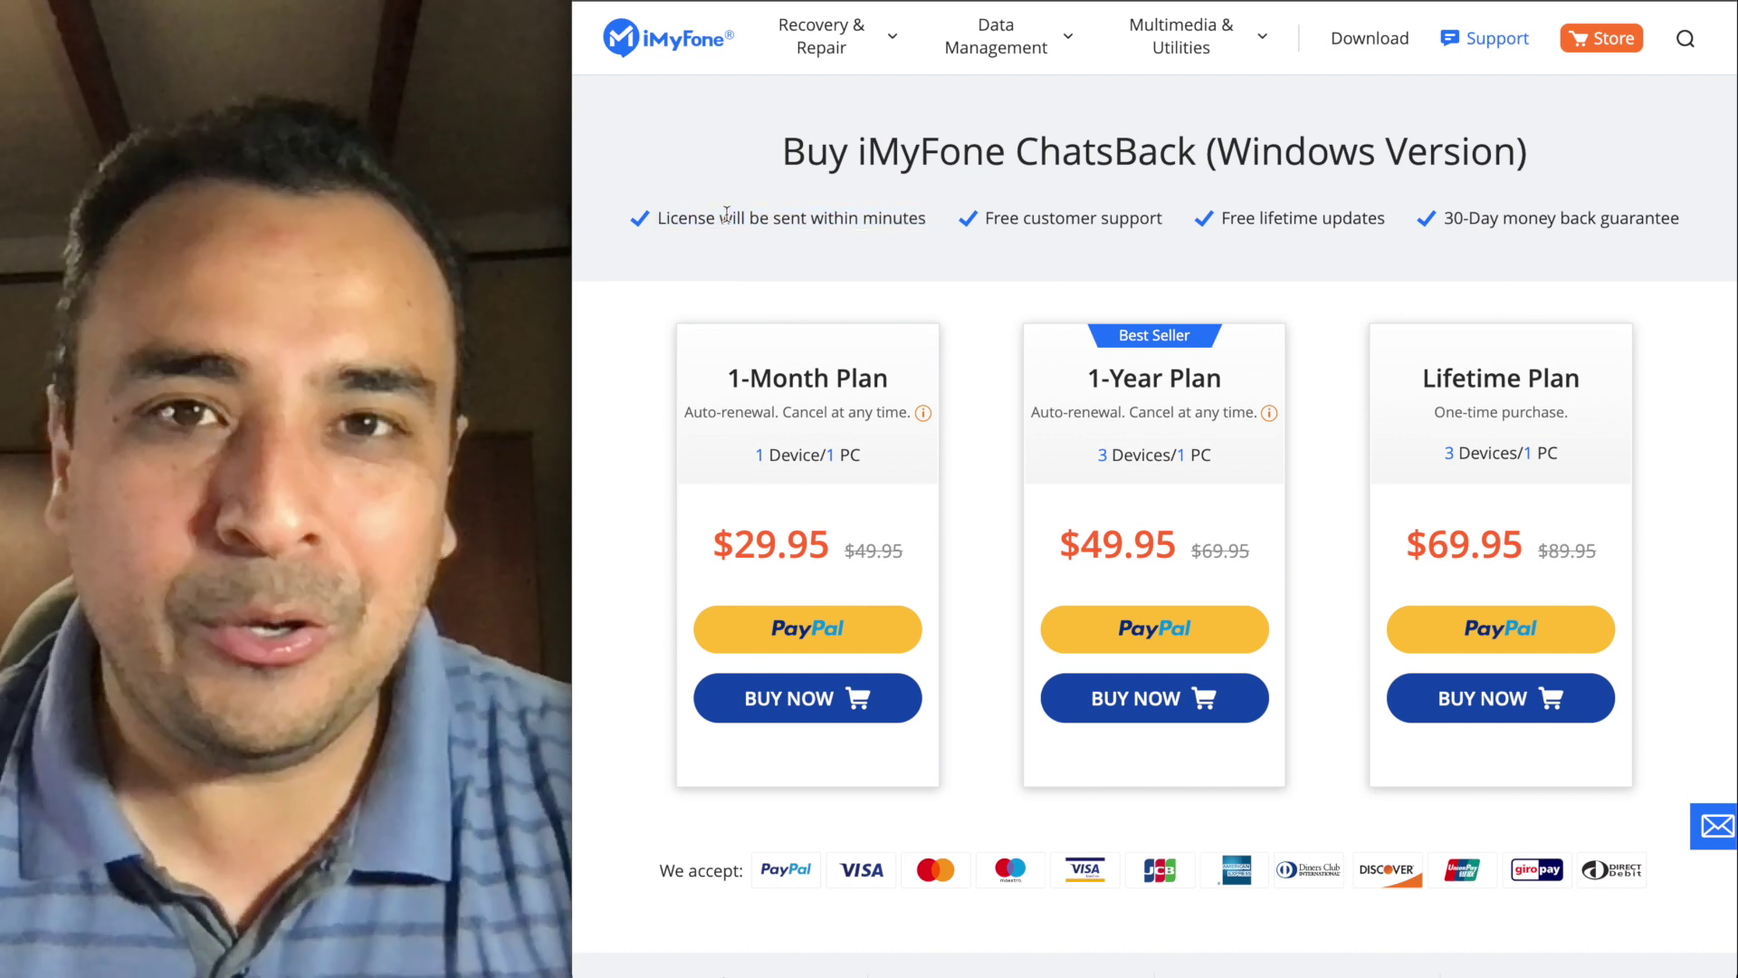